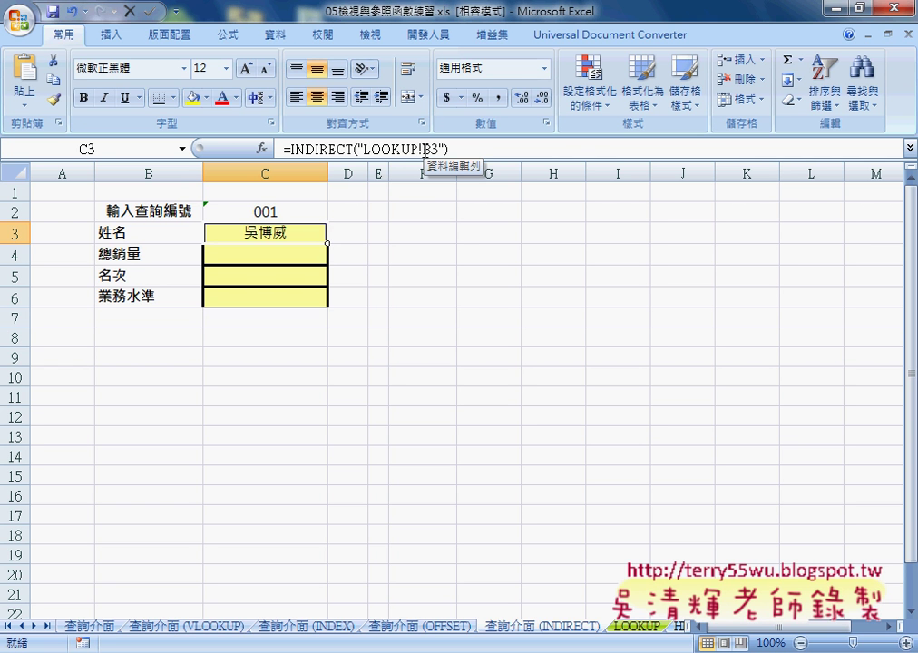
# - Inspect the LOOKUP!B3 reference in C3's INDIRECT formula without changing it, then widen column E
pyautogui.click(364, 149)
pyautogui.moveTo(364, 148); pyautogui.dragTo(439, 149)
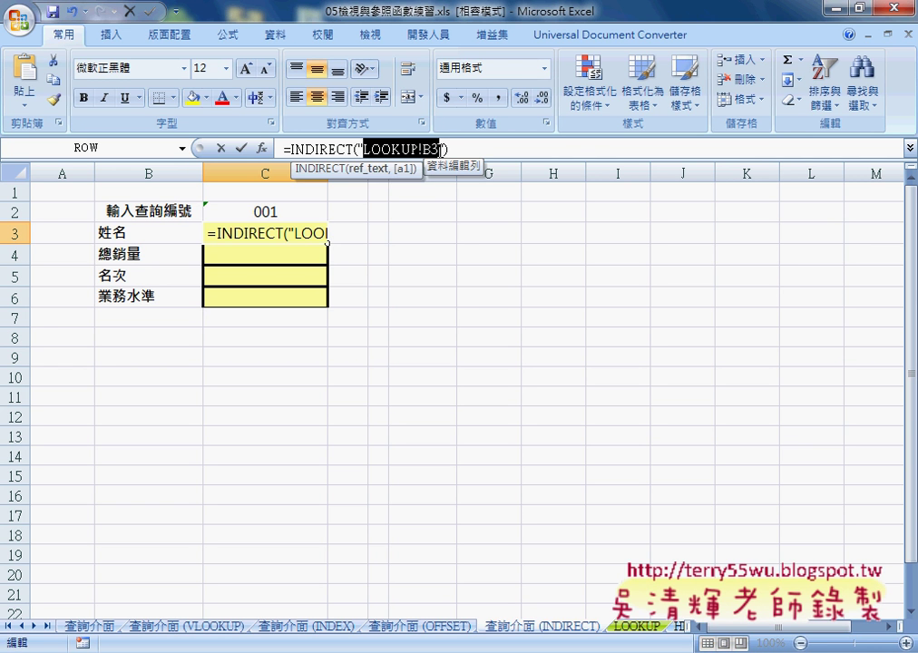
pyautogui.click(439, 149)
pyautogui.write('"')
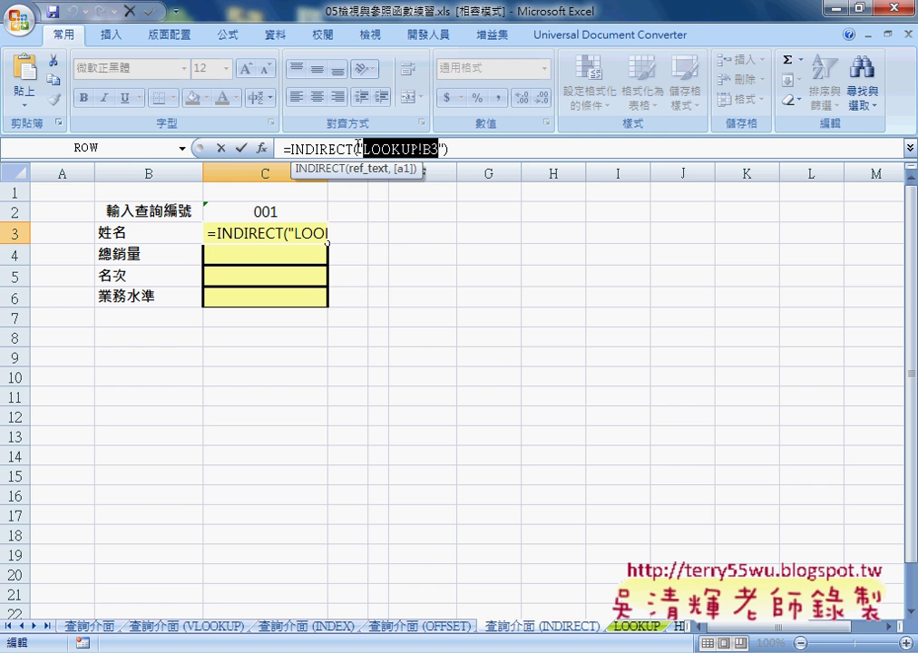
pyautogui.moveTo(364, 149); pyautogui.dragTo(358, 149)
pyautogui.moveTo(447, 149); pyautogui.dragTo(442, 148)
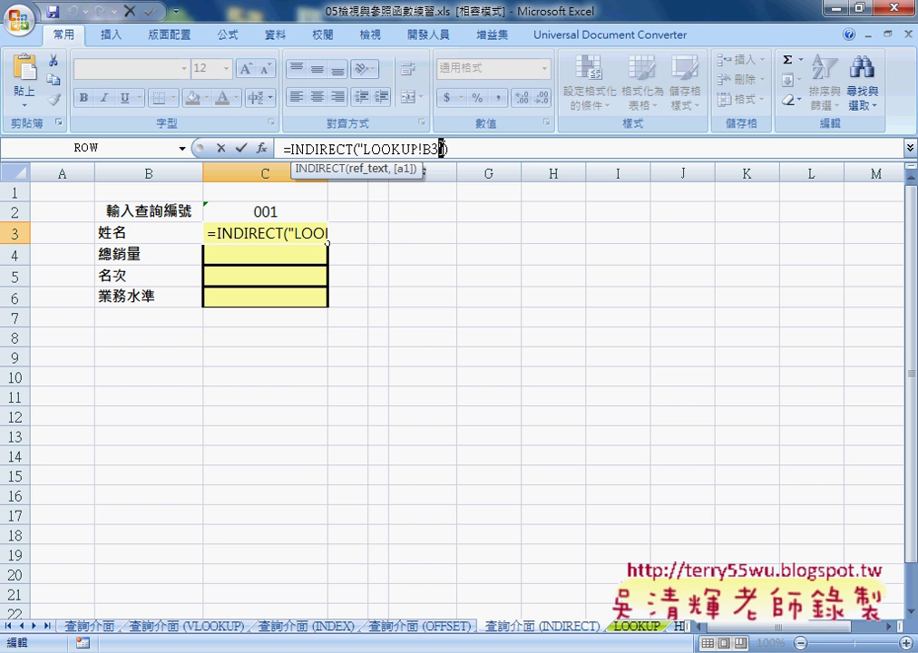
pyautogui.moveTo(422, 147); pyautogui.dragTo(440, 148)
pyautogui.hotkey('shift', 'Left')
pyautogui.click(221, 148)
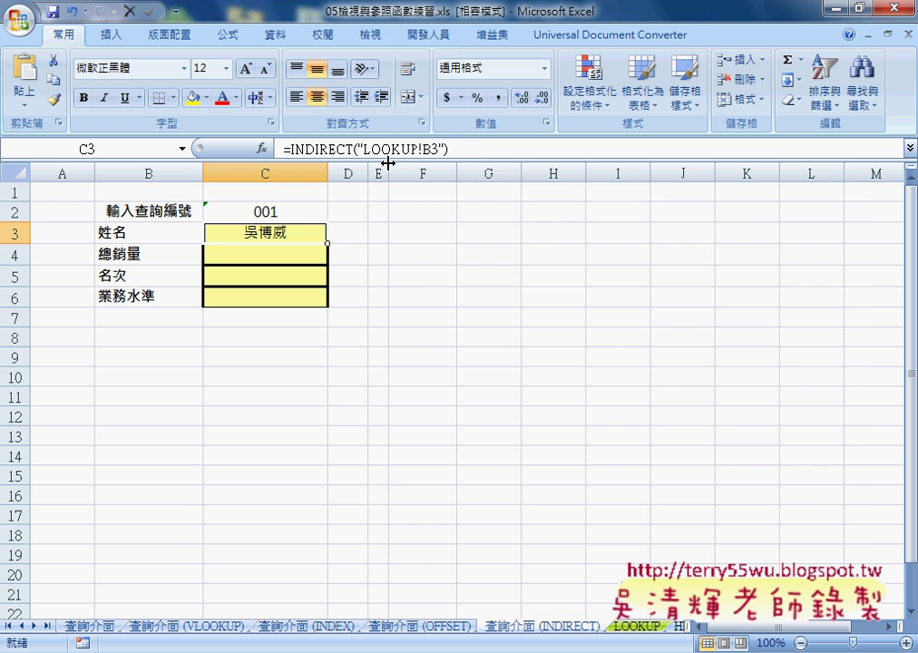
pyautogui.moveTo(389, 173); pyautogui.dragTo(414, 173)
# - Select E3 and choose the CHAR function from the 文字 category in Insert Function
pyautogui.click(396, 234)
pyautogui.click(395, 261)
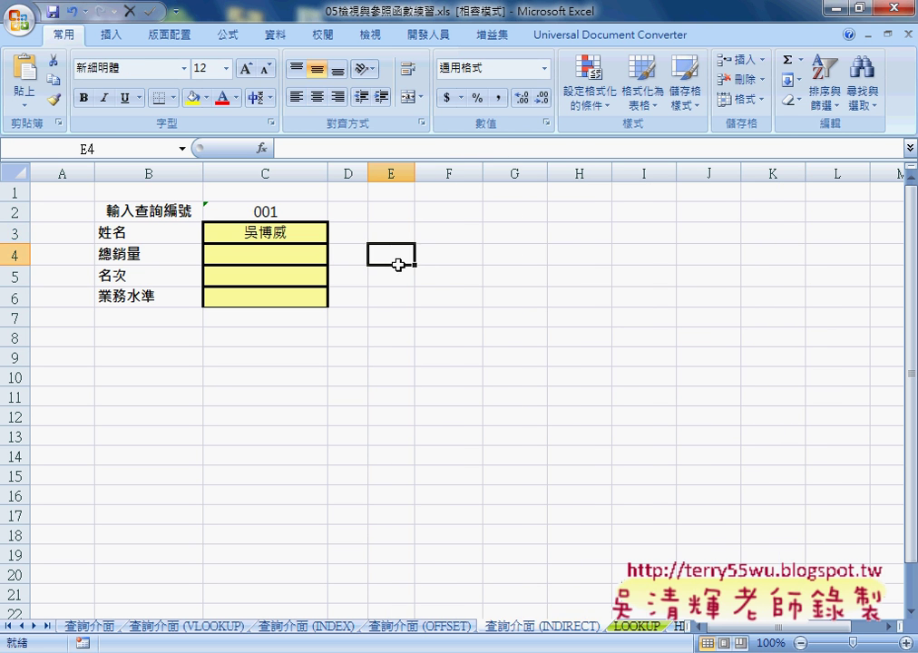
pyautogui.click(397, 232)
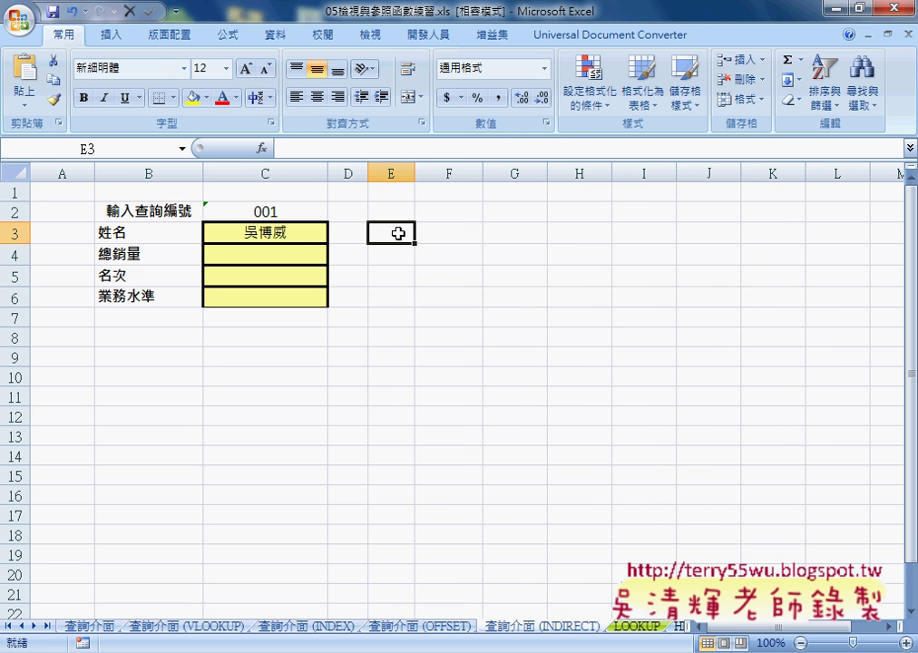
pyautogui.click(262, 148)
pyautogui.click(604, 211)
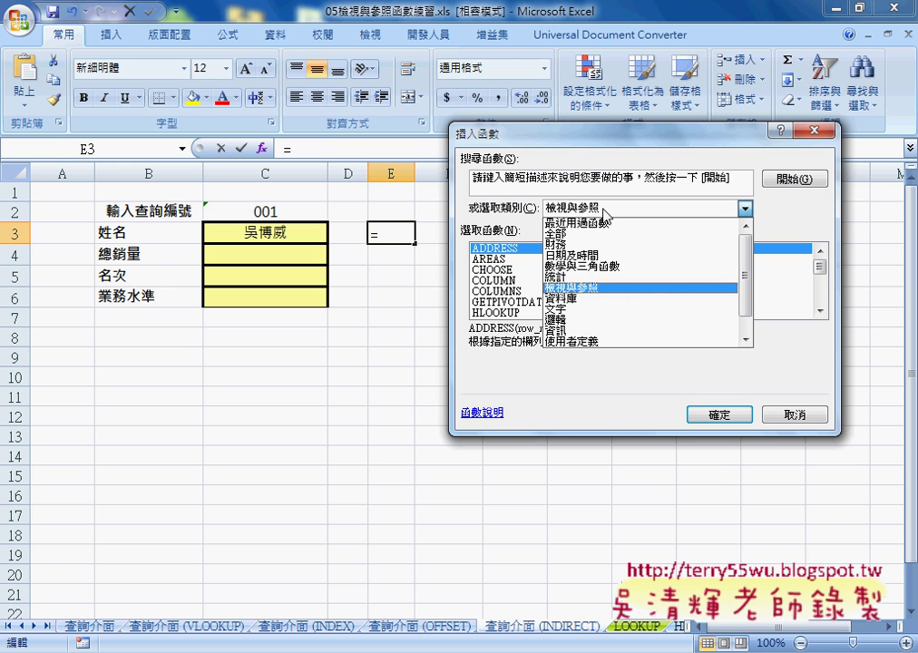
pyautogui.click(572, 308)
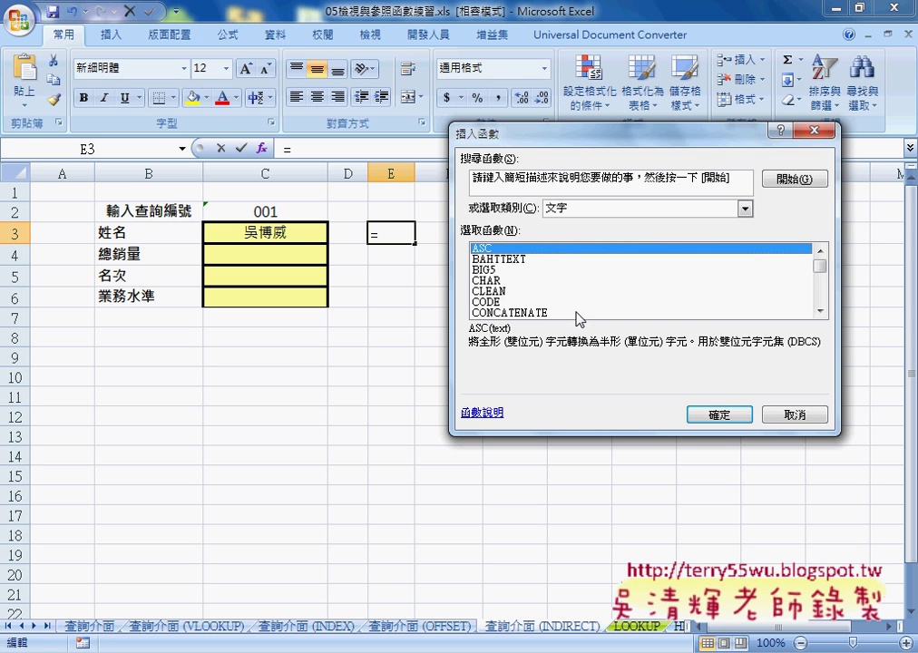
pyautogui.click(539, 280)
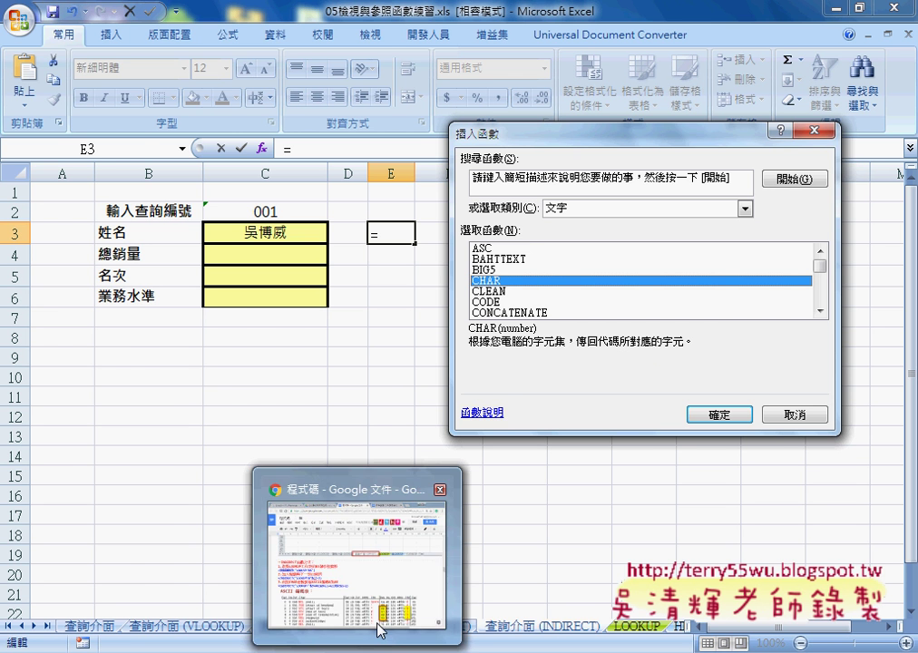
# - Check the ASCII table in the Google Docs notes, then confirm CHAR to open its arguments
pyautogui.click(379, 626)
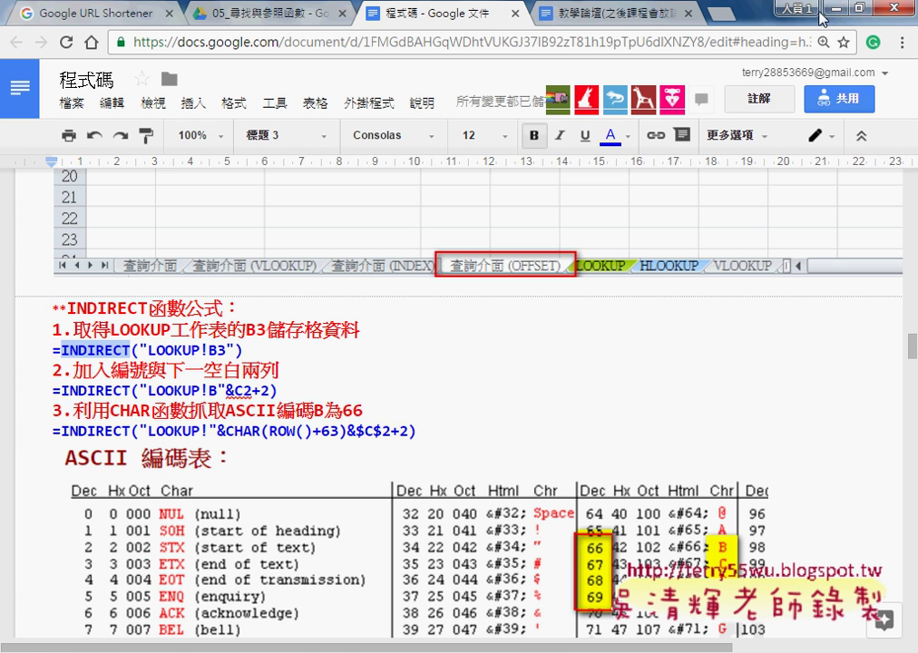
pyautogui.hotkey('alt', 'Tab')
pyautogui.click(726, 417)
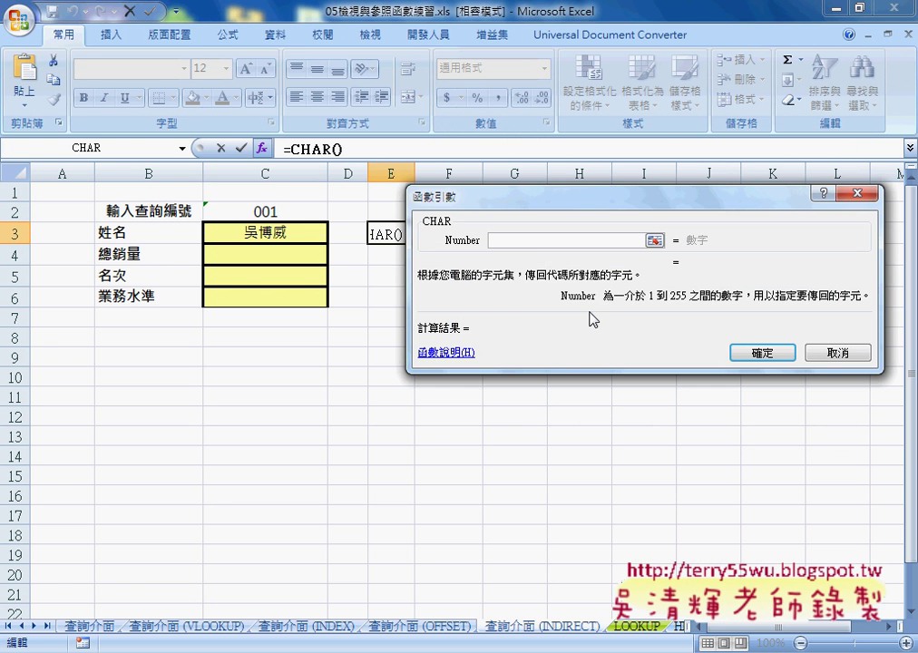
# - Enter 66 as CHAR's Number so E3 shows B, and fill it down to E6
pyautogui.write('66')
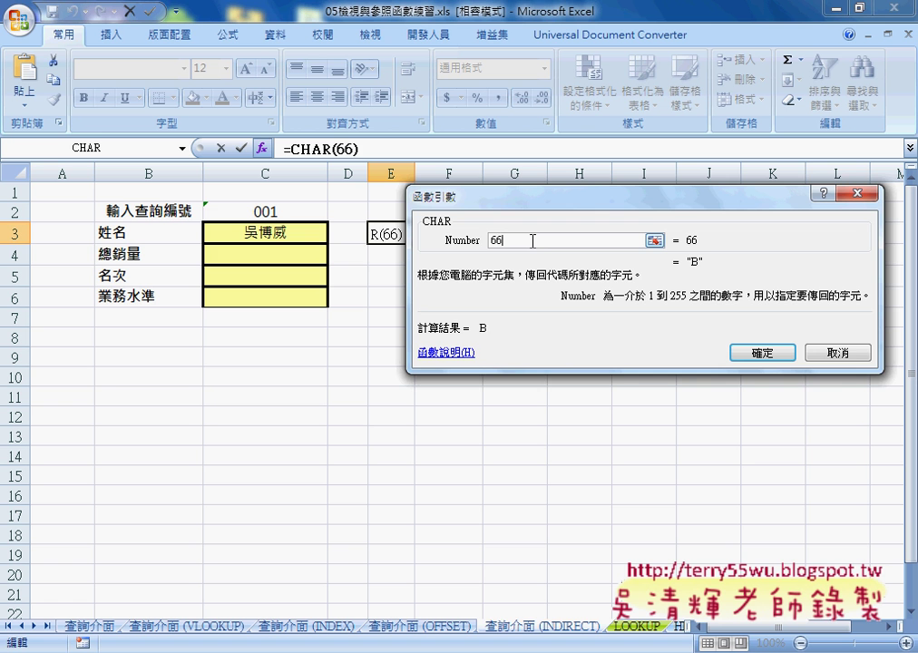
pyautogui.click(763, 352)
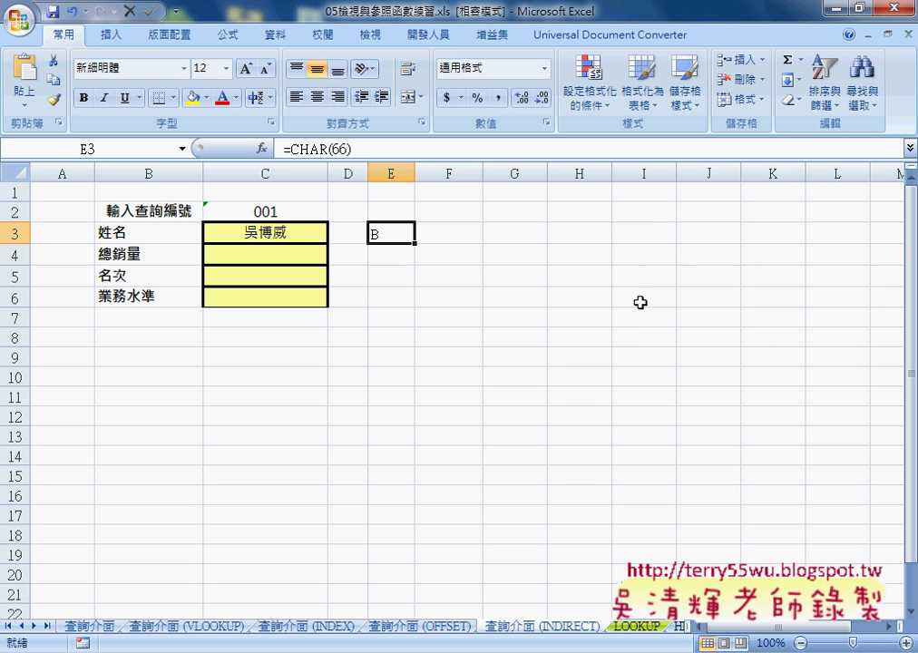
pyautogui.moveTo(414, 244); pyautogui.dragTo(413, 309)
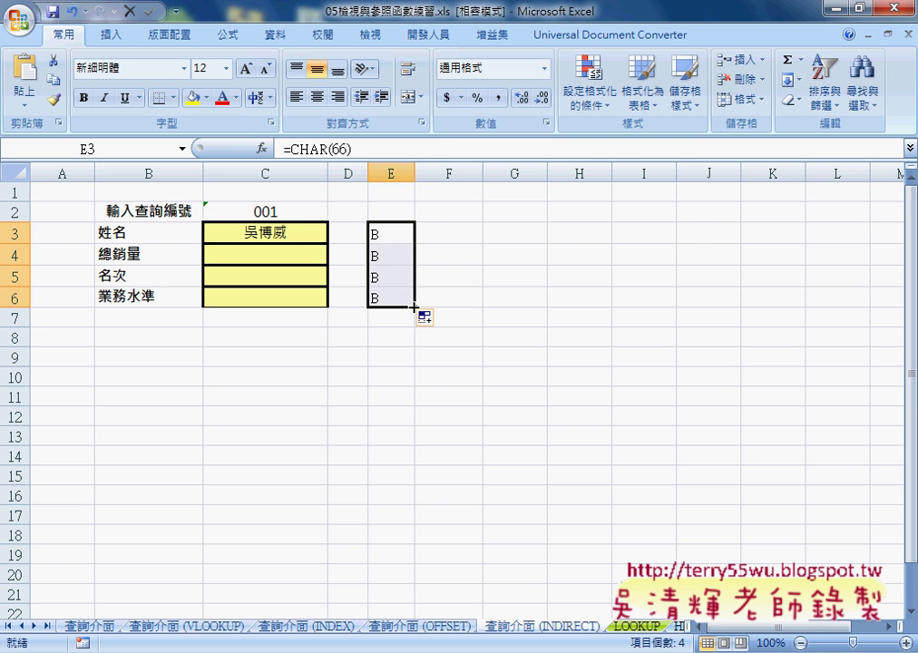
# - Change E4's formula to =CHAR(67) so it shows C
pyautogui.click(387, 257)
pyautogui.click(345, 150)
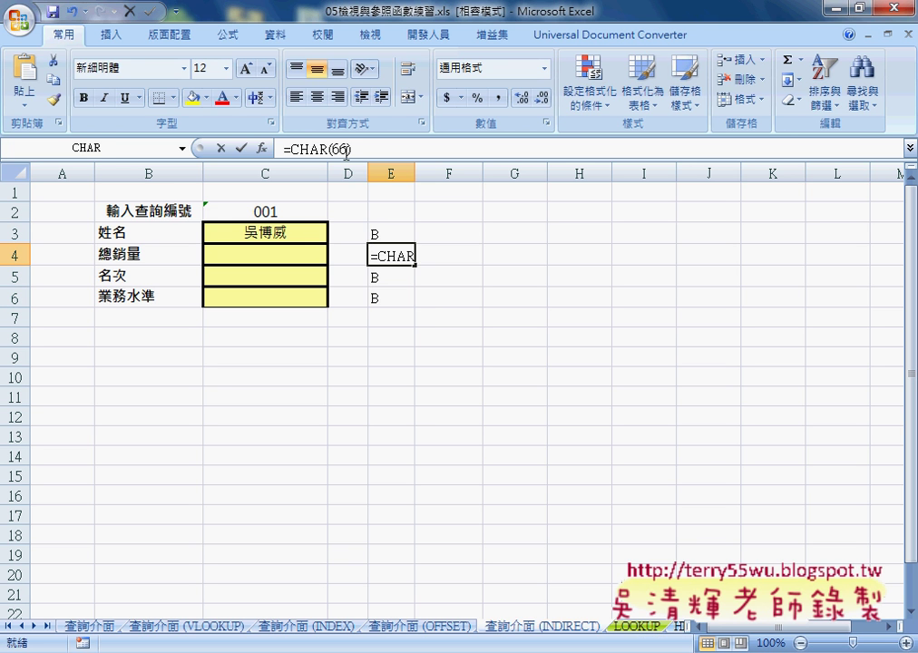
pyautogui.press('BackSpace')
pyautogui.write('7')
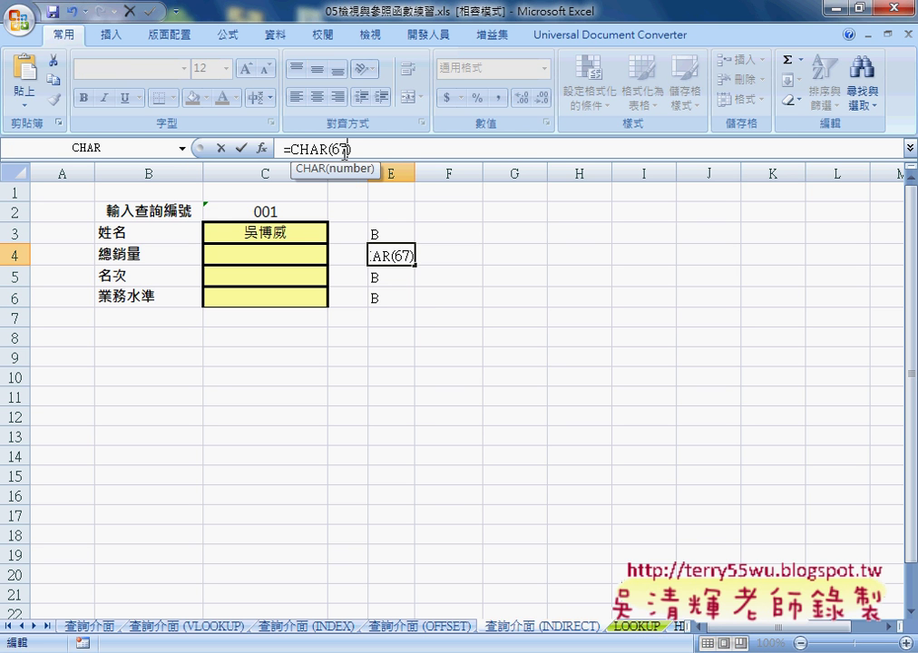
pyautogui.click(242, 149)
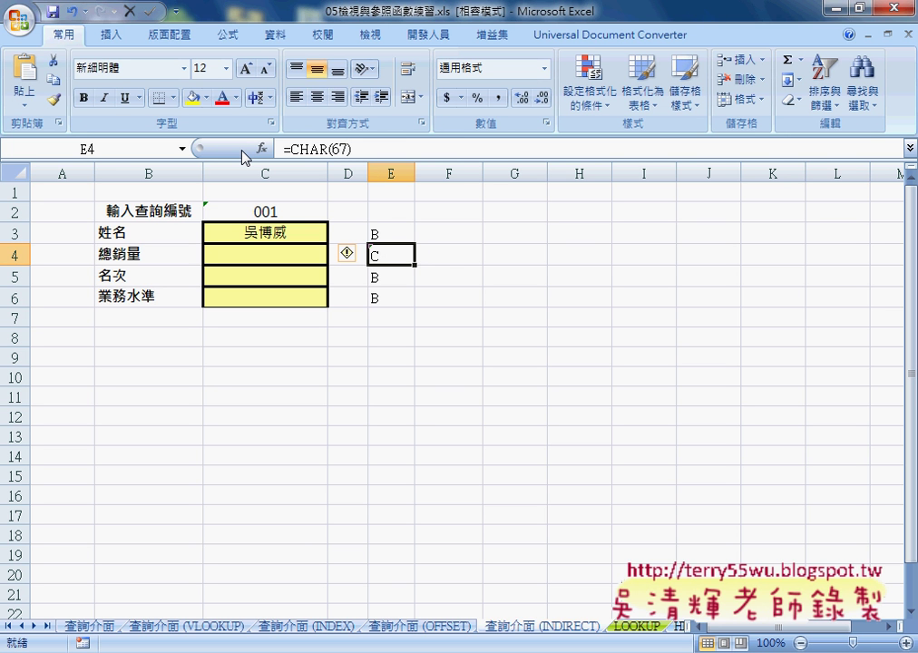
pyautogui.click(396, 233)
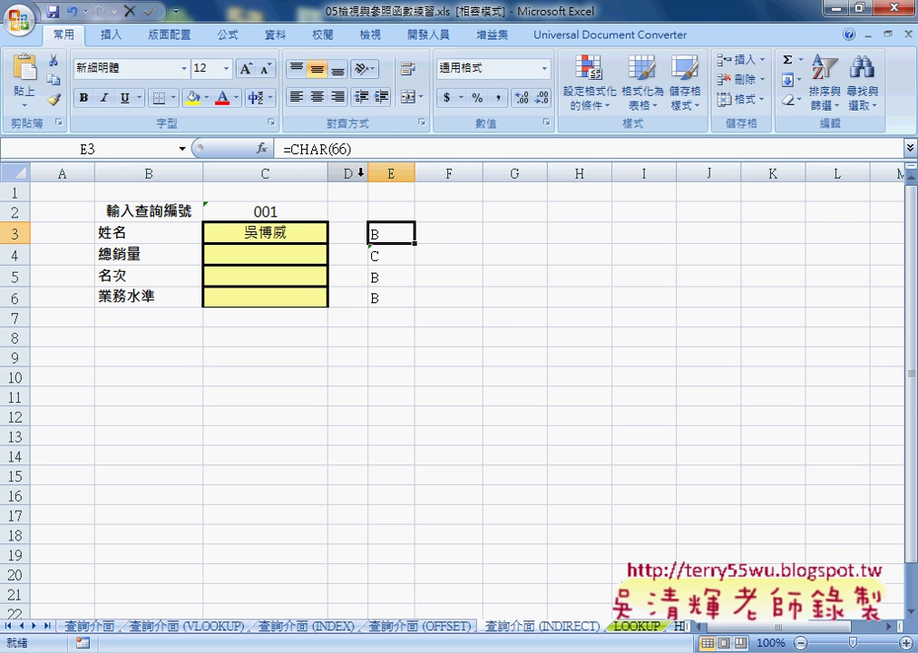
# - Edit E3's formula to =CHAR(63+ROW())
pyautogui.click(349, 149)
pyautogui.write('+')
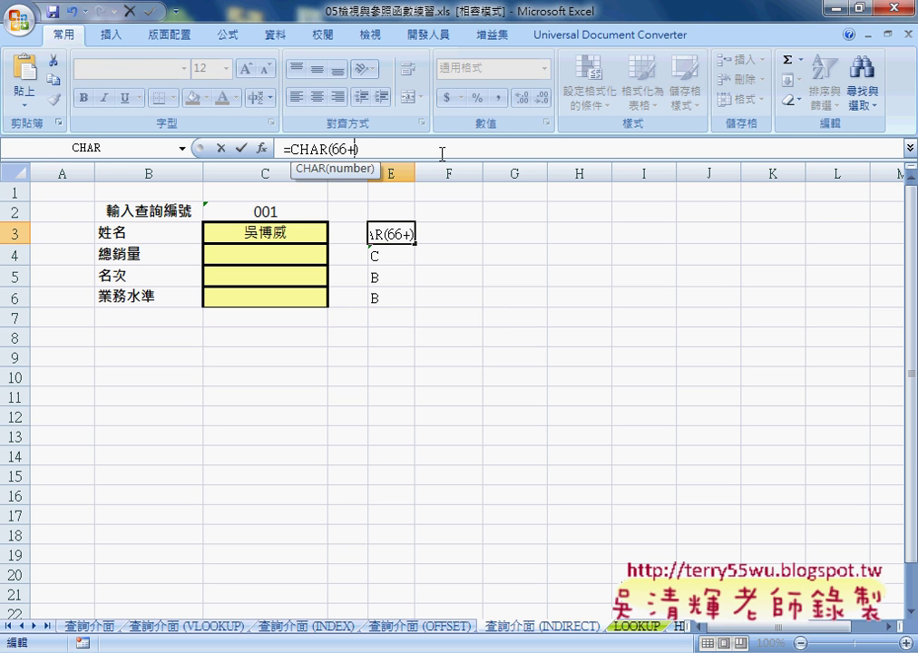
pyautogui.write('ro')
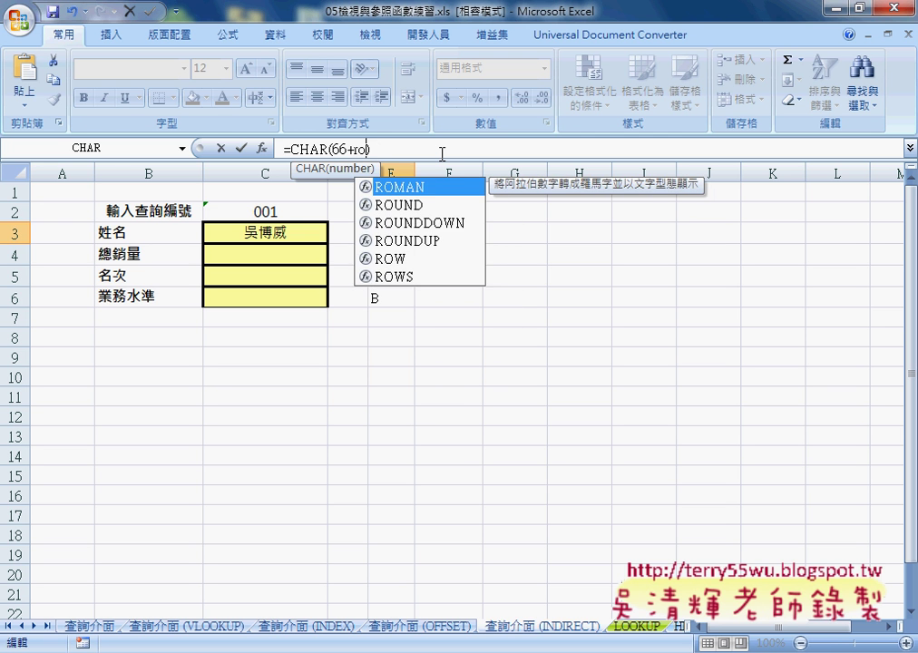
pyautogui.write('w')
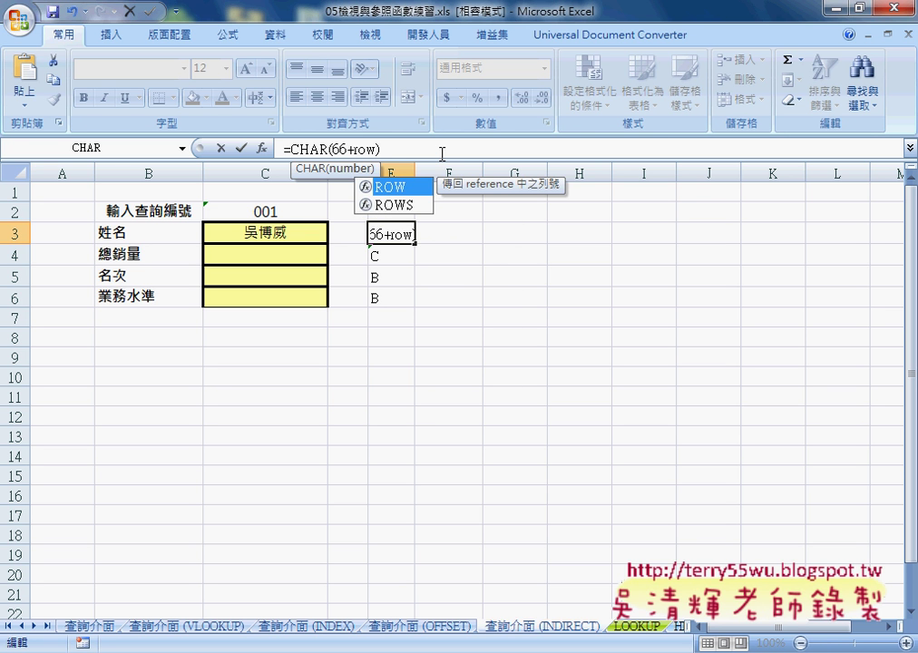
pyautogui.write('()')
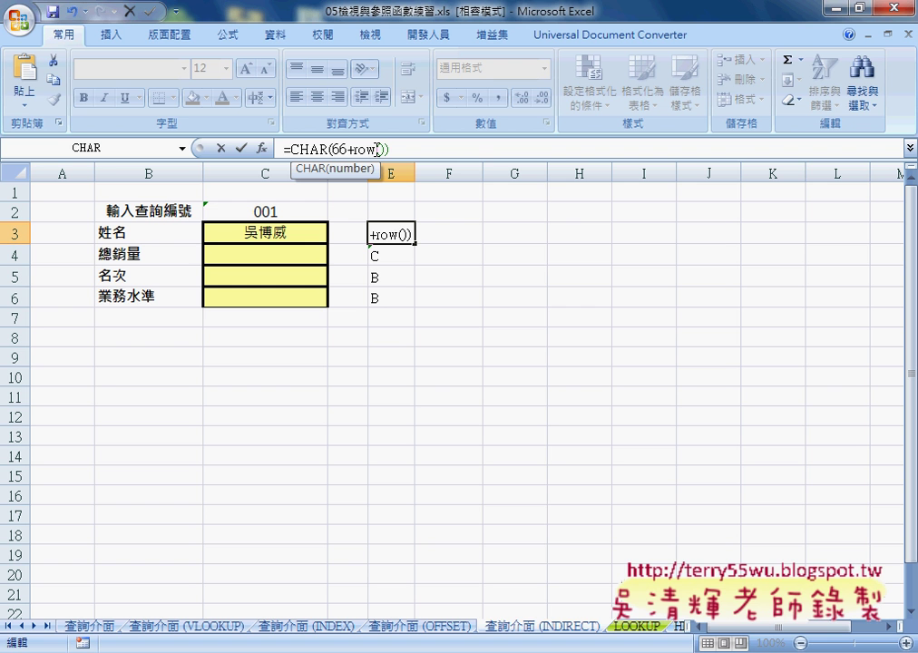
pyautogui.press('Left')
pyautogui.press('Left')
pyautogui.press('Left')
pyautogui.hotkey('shift', 'Left')
pyautogui.write('3')
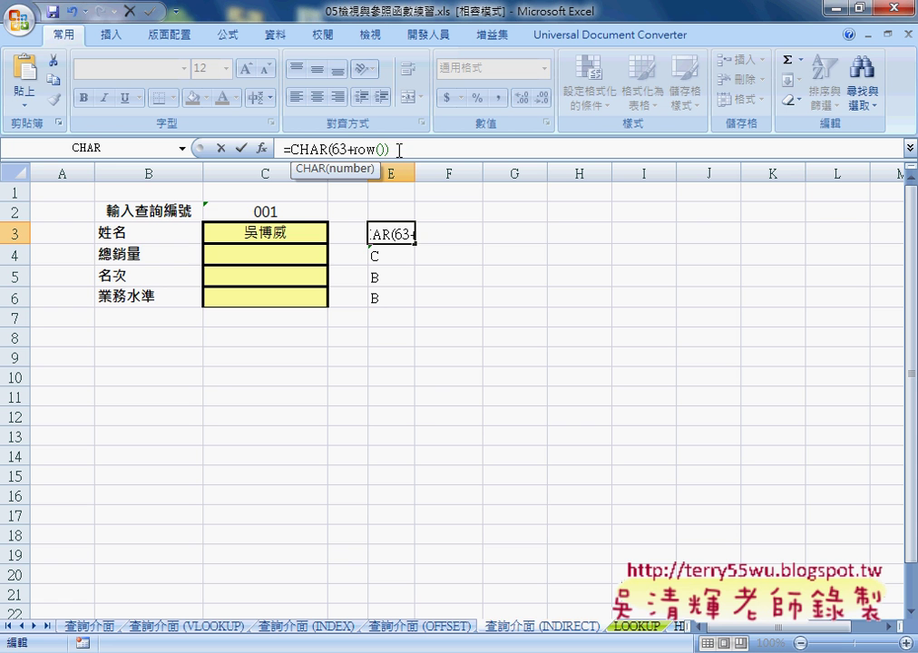
pyautogui.click(241, 148)
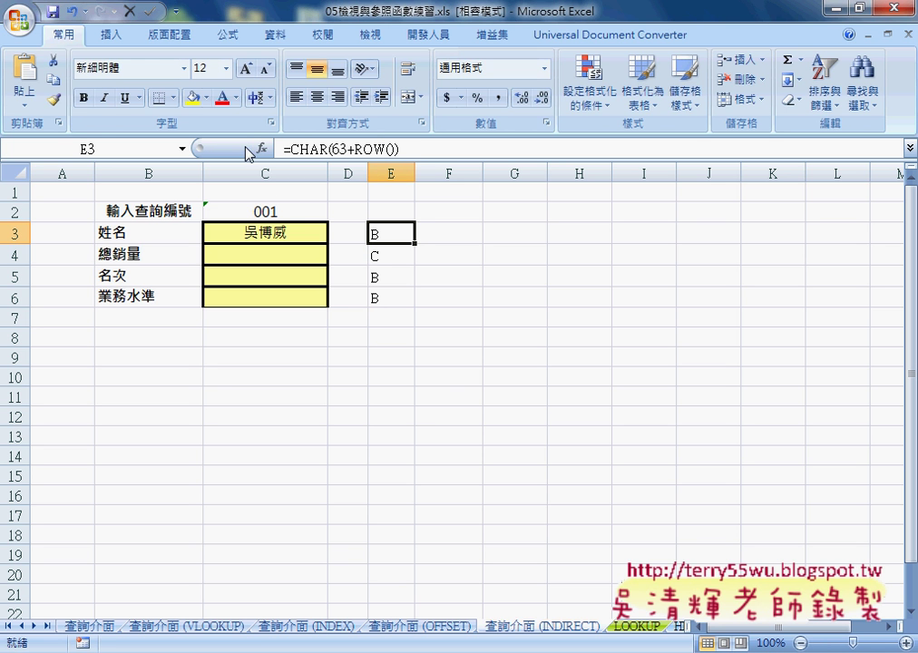
# - Fill the formula down to E6 and check that E3:E6 read B, C, D and E
pyautogui.moveTo(414, 243); pyautogui.dragTo(420, 301)
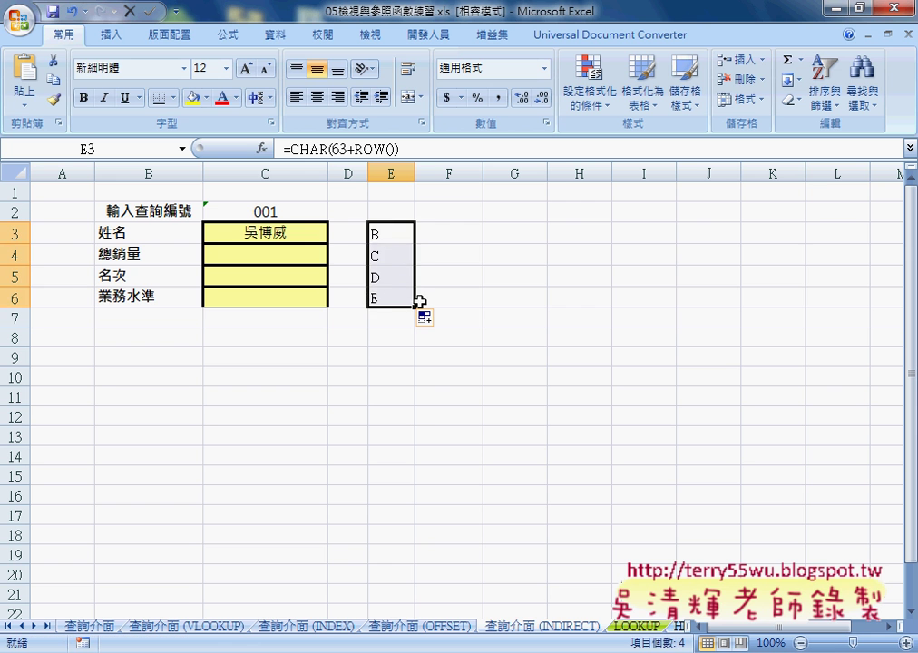
pyautogui.click(374, 257)
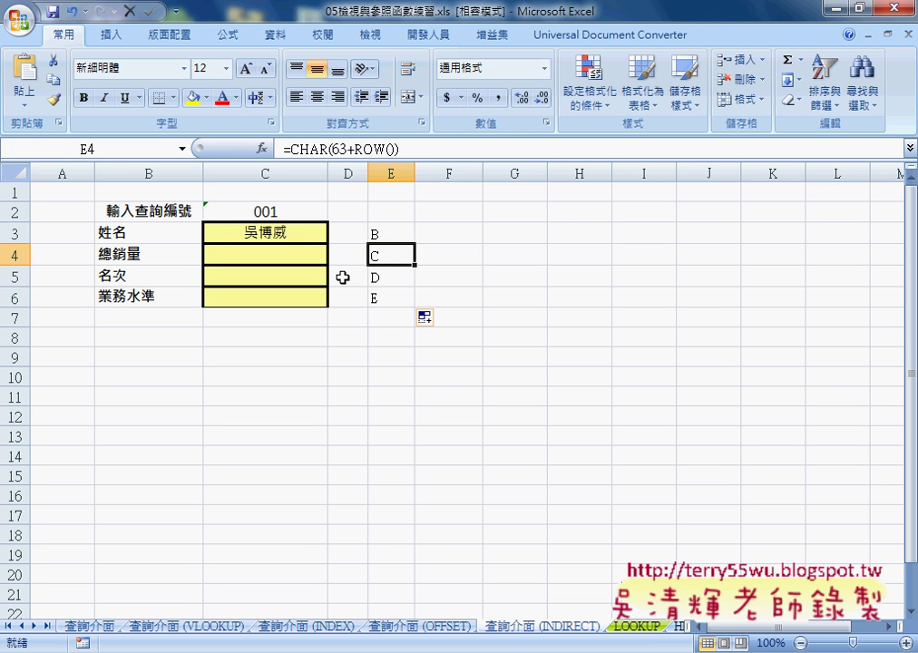
pyautogui.click(380, 276)
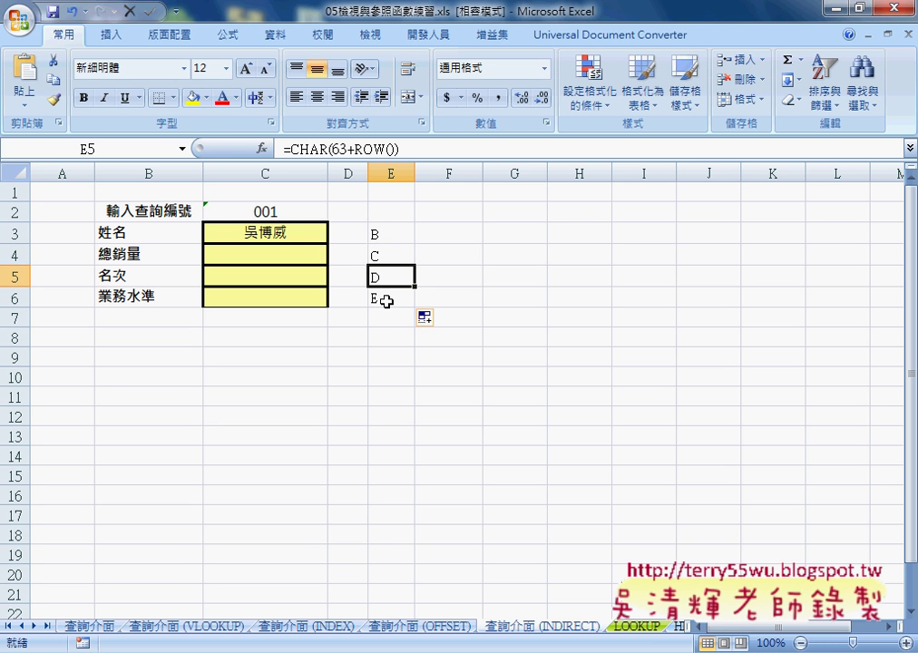
pyautogui.click(386, 299)
pyautogui.click(392, 259)
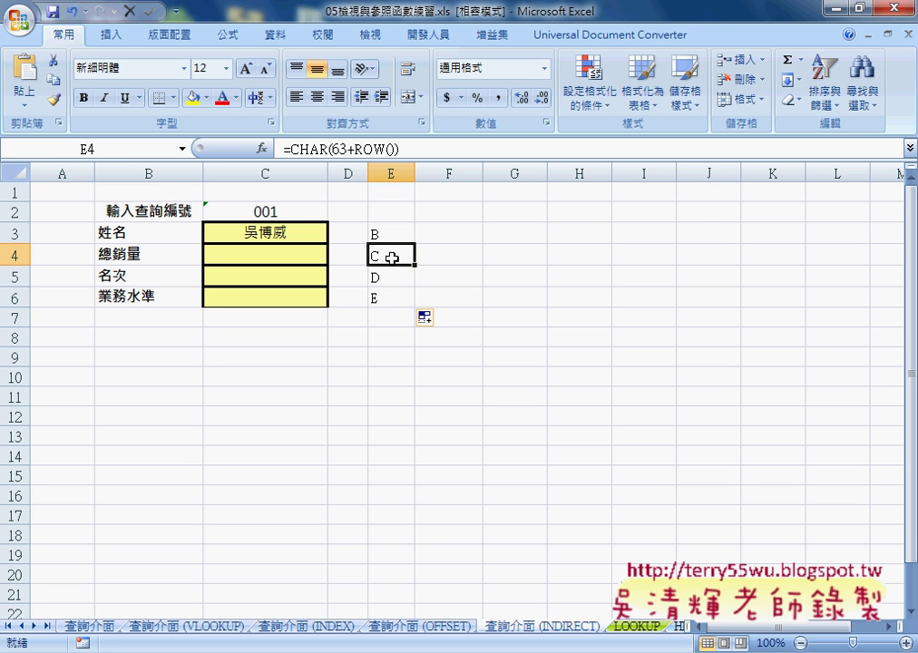
pyautogui.click(389, 275)
pyautogui.click(389, 296)
pyautogui.click(393, 238)
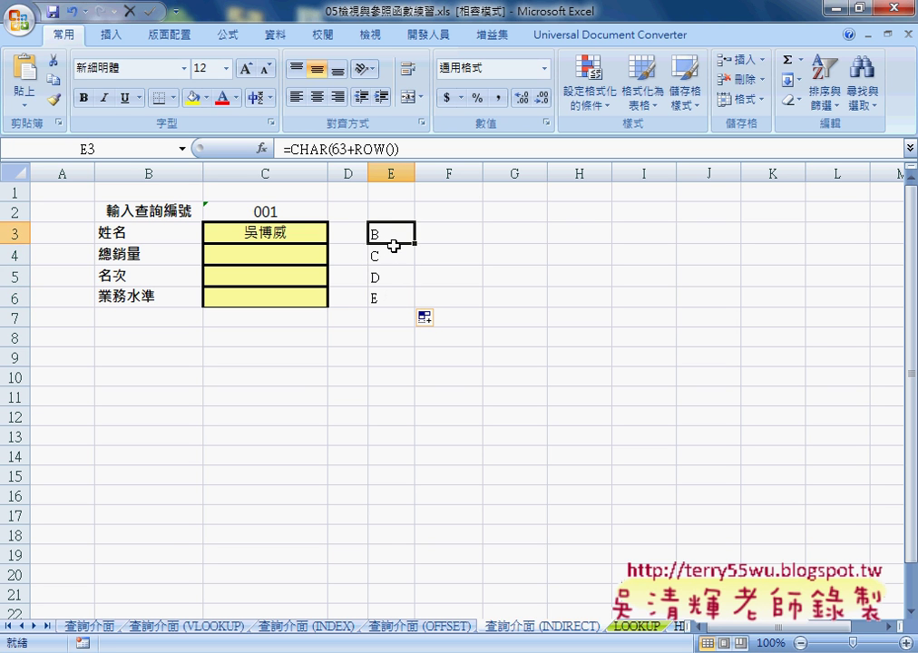
pyautogui.click(395, 257)
pyautogui.click(396, 276)
pyautogui.click(395, 293)
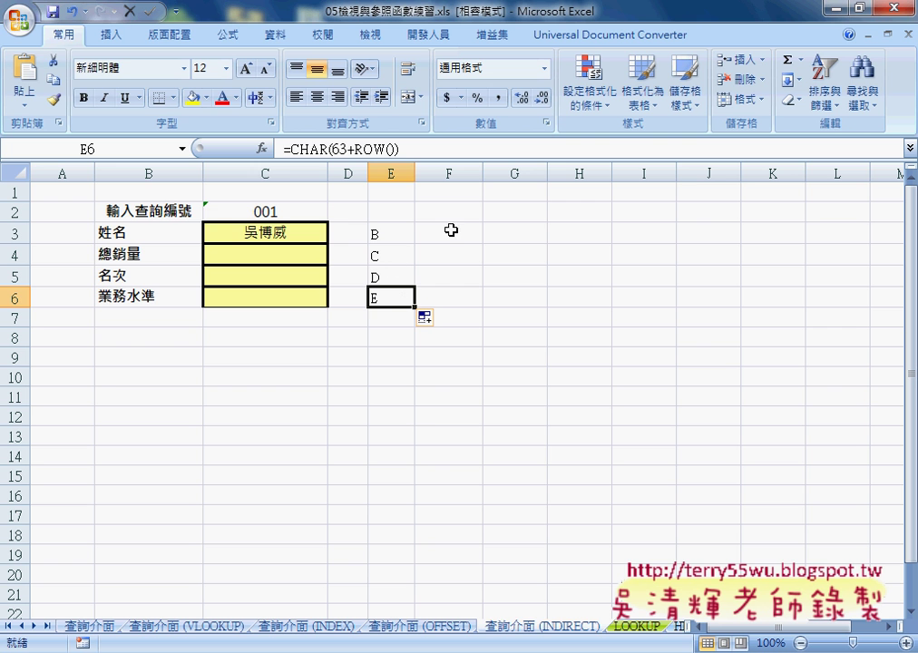
pyautogui.click(287, 232)
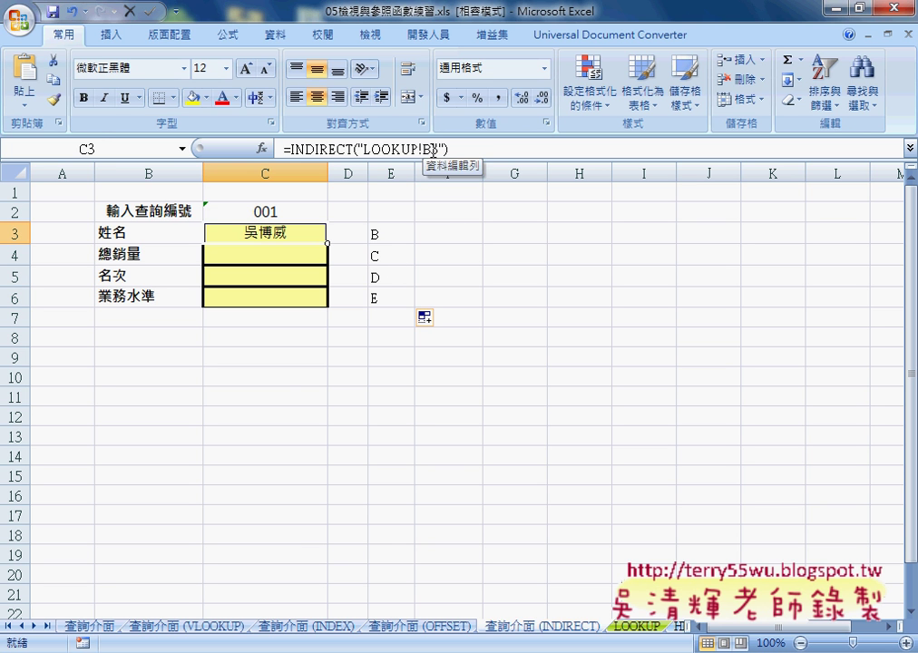
pyautogui.click(396, 233)
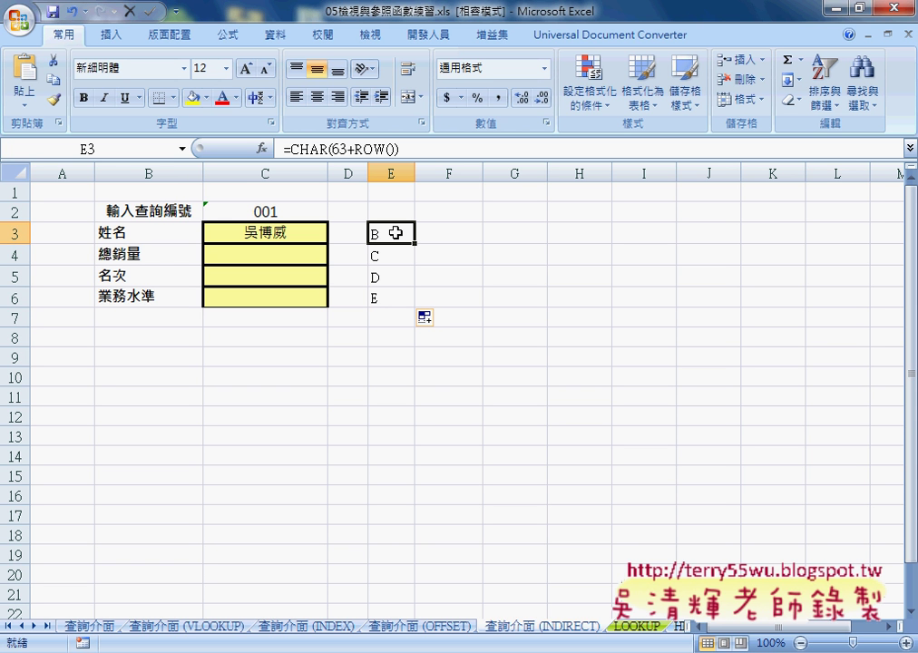
pyautogui.click(293, 233)
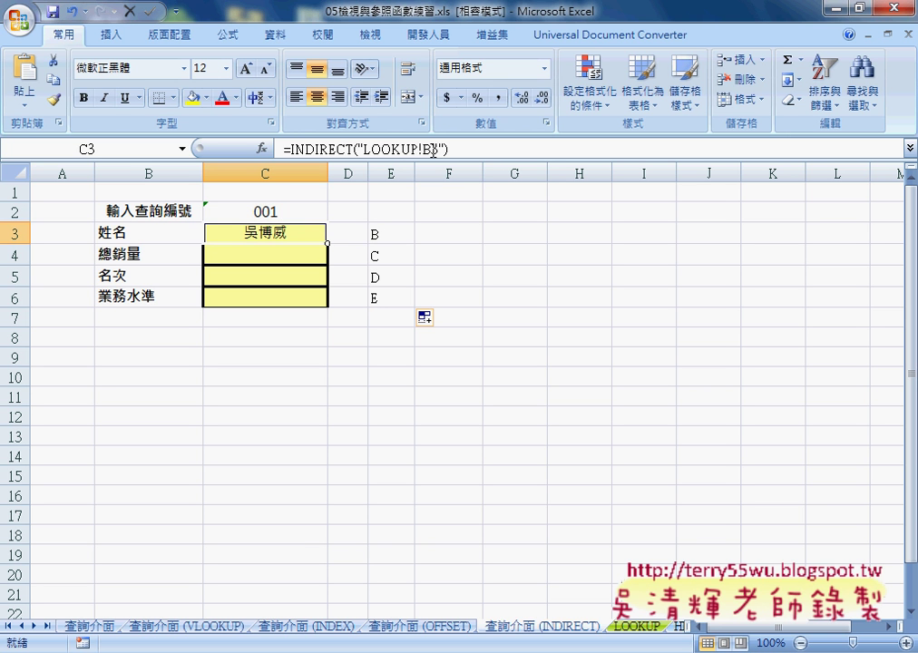
pyautogui.click(638, 626)
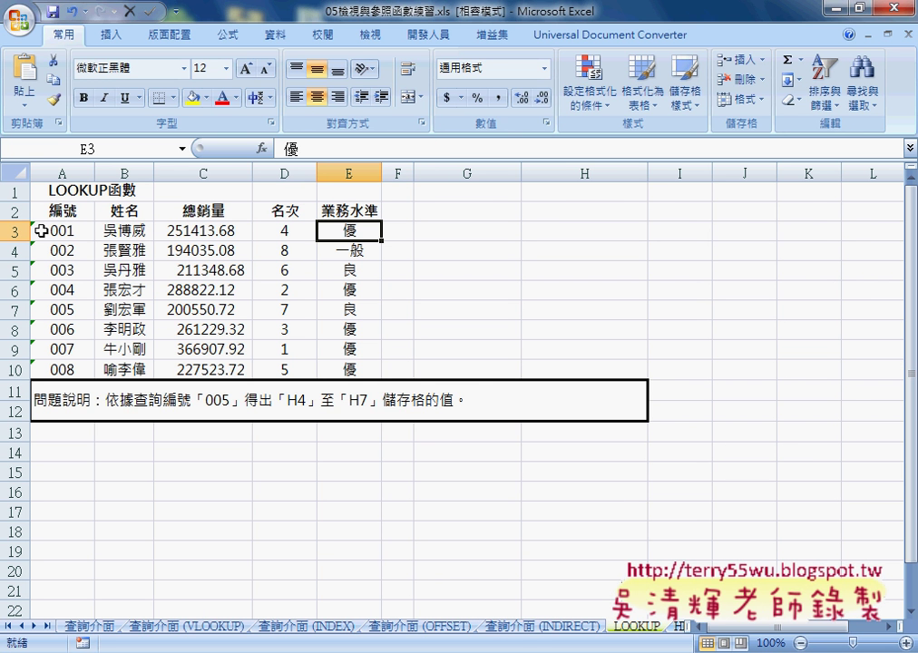
pyautogui.click(13, 232)
pyautogui.click(13, 211)
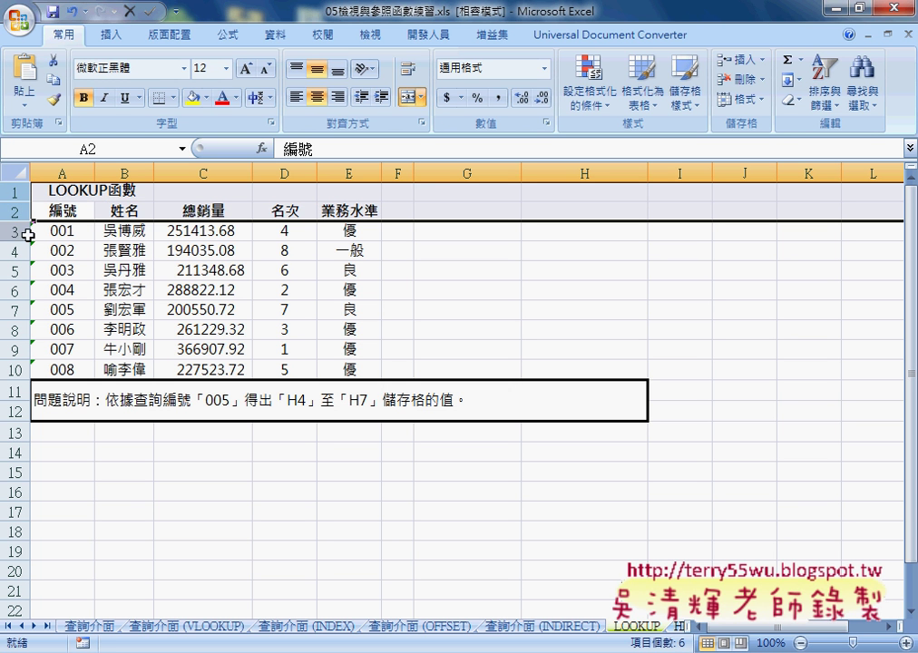
pyautogui.hotkey('ctrl', 'pageup')
# - Enter the formula =C2+2 in cell F3
pyautogui.click(420, 232)
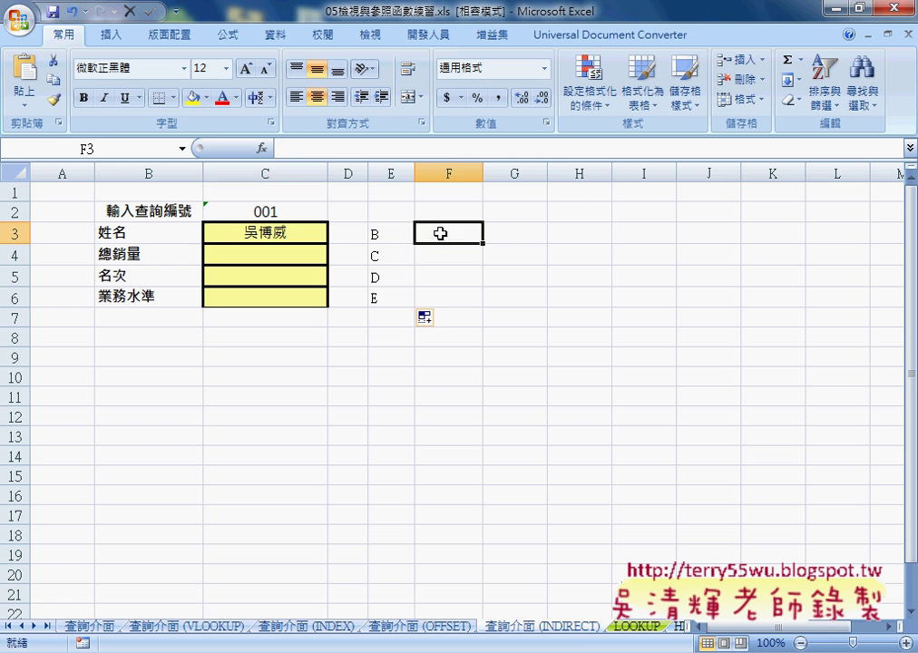
pyautogui.click(300, 149)
pyautogui.write('=')
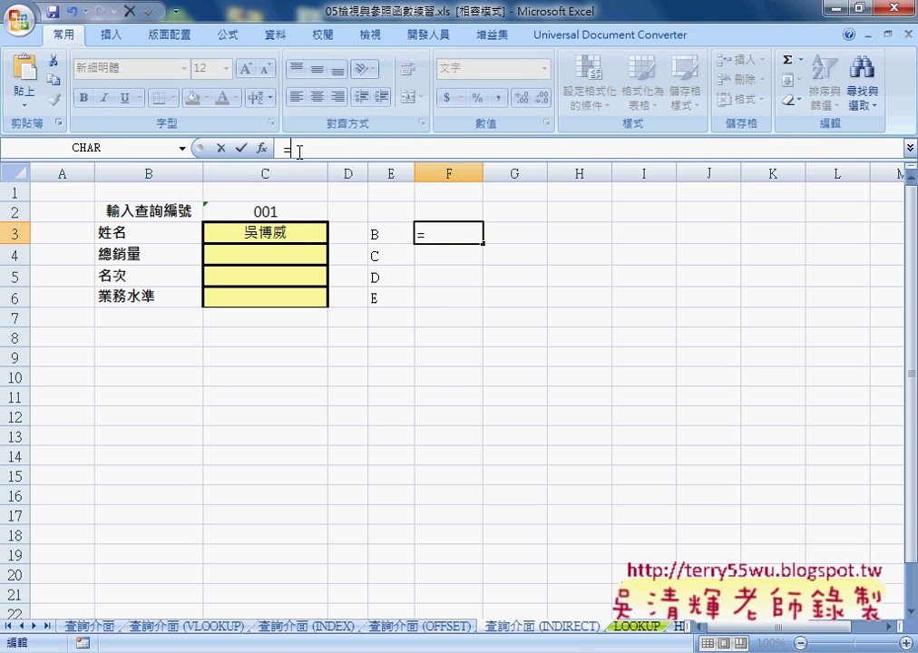
pyautogui.click(286, 212)
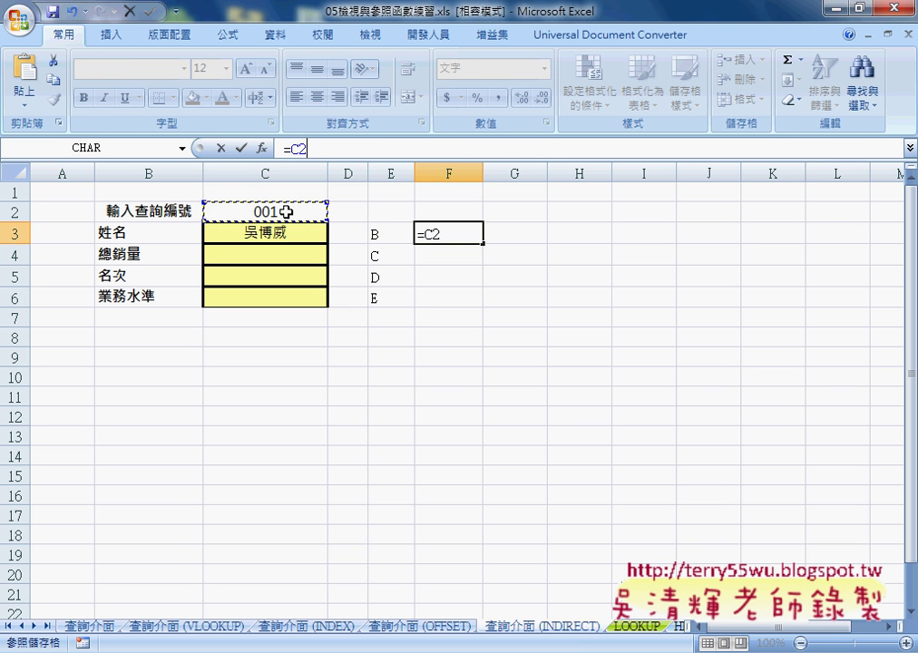
pyautogui.write('+')
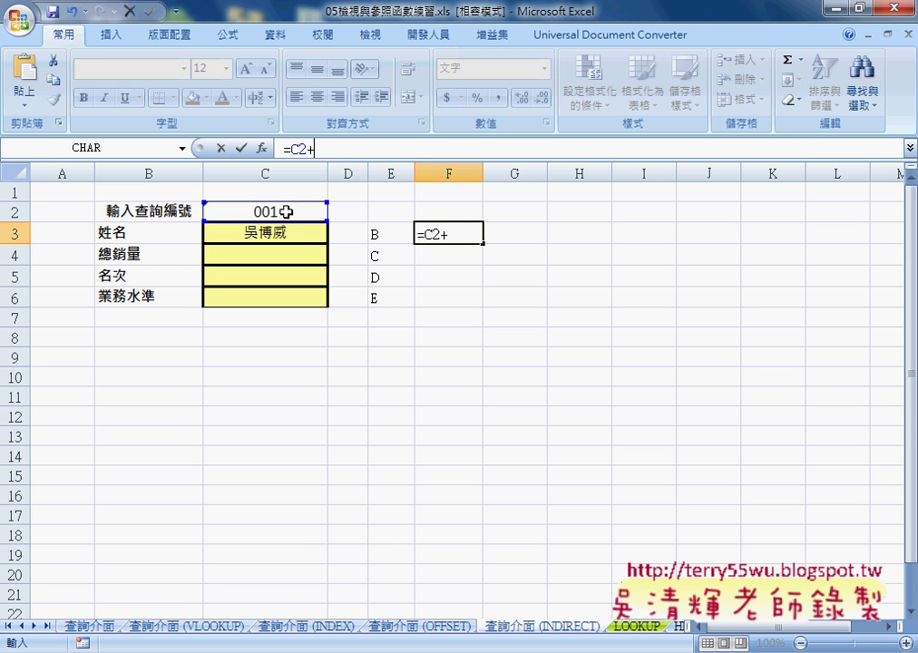
pyautogui.write('2')
pyautogui.click(241, 148)
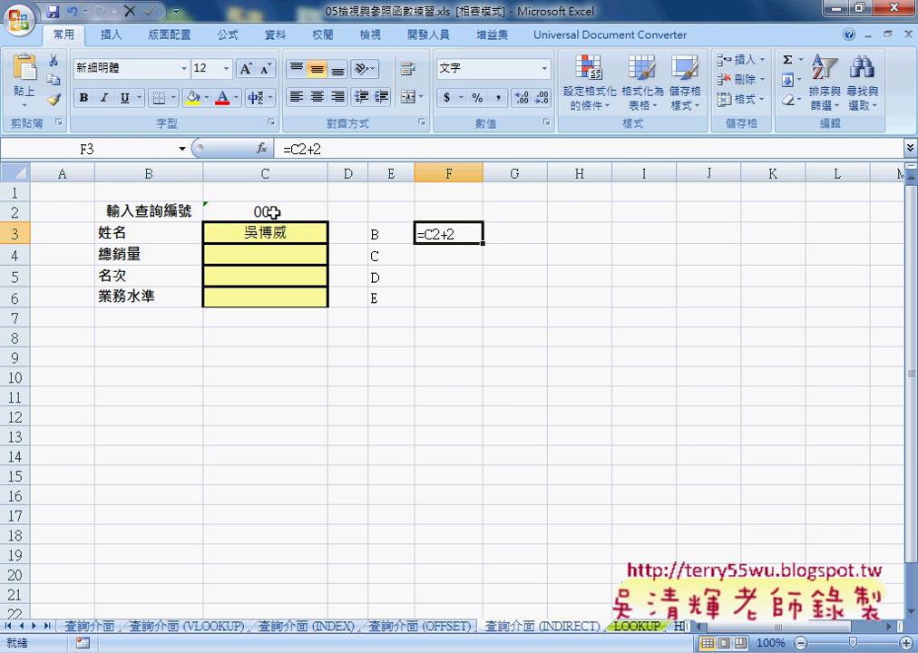
# - Confirm F3's Format Cells settings, re-commit its formula, and fill it down to F6
pyautogui.rightClick(456, 236)
pyautogui.click(484, 471)
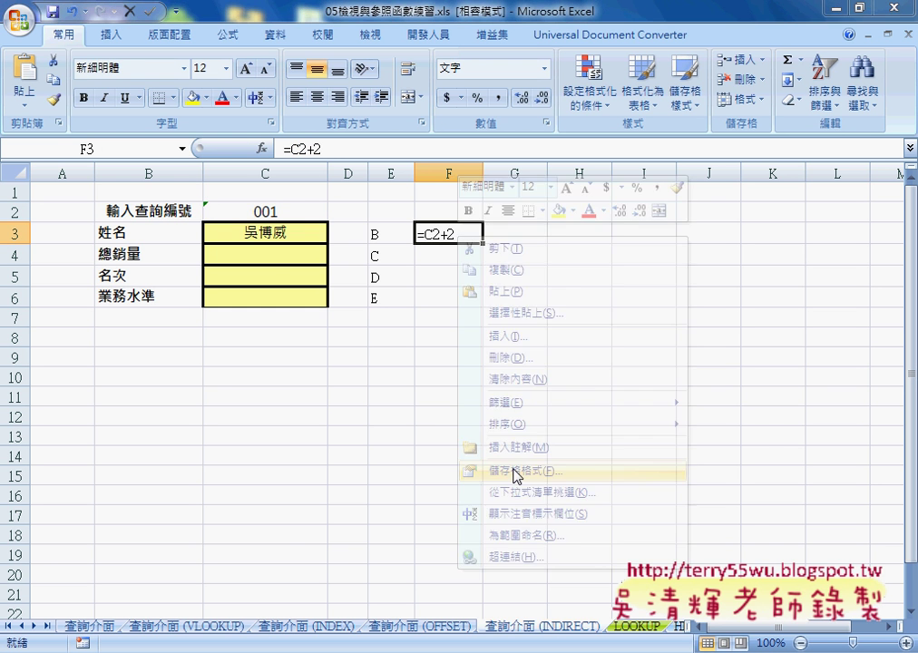
pyautogui.click(642, 634)
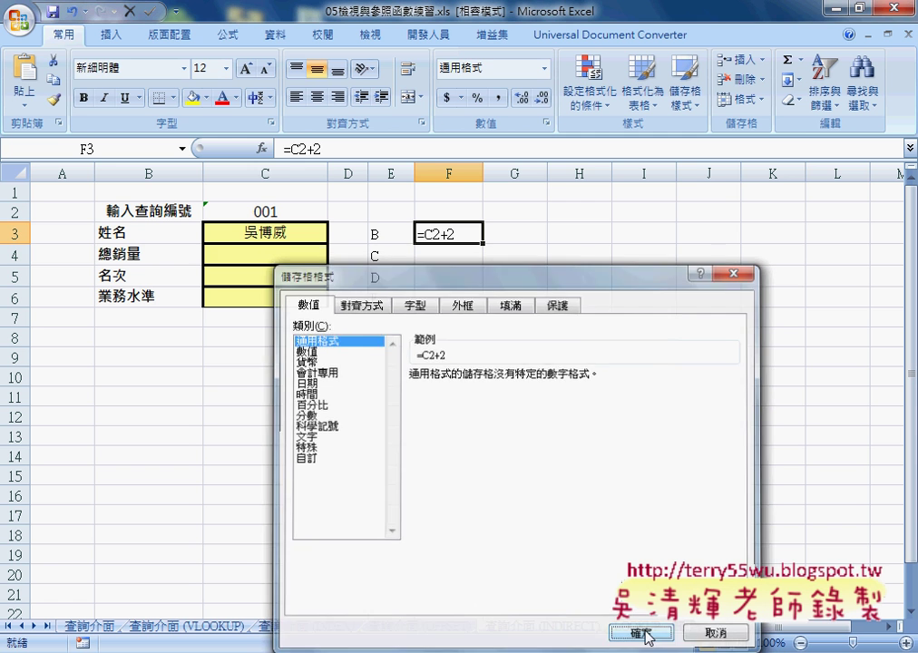
pyautogui.click(300, 147)
pyautogui.hotkey('ctrl', 'Return')
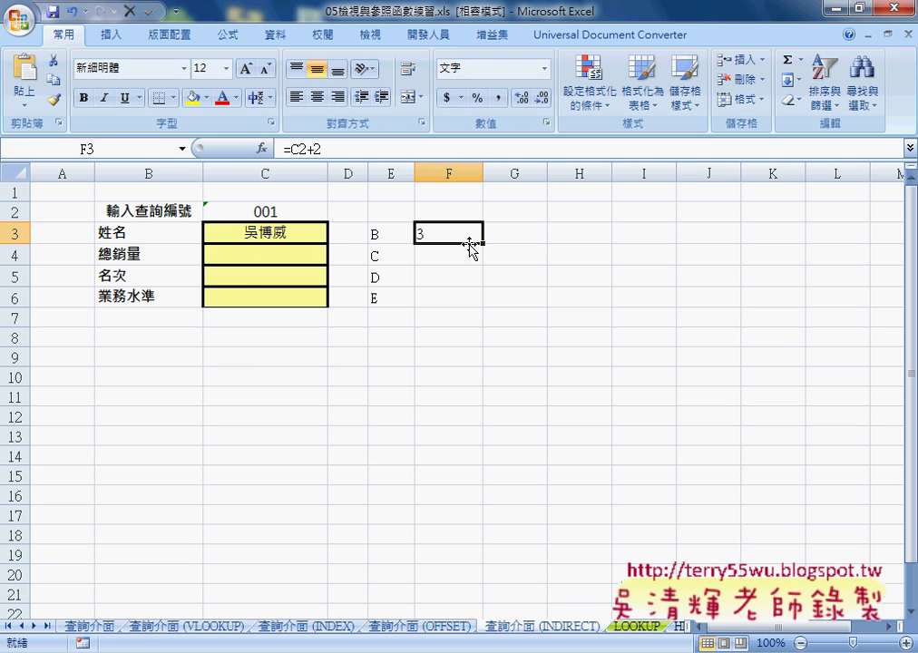
pyautogui.moveTo(484, 243); pyautogui.dragTo(489, 309)
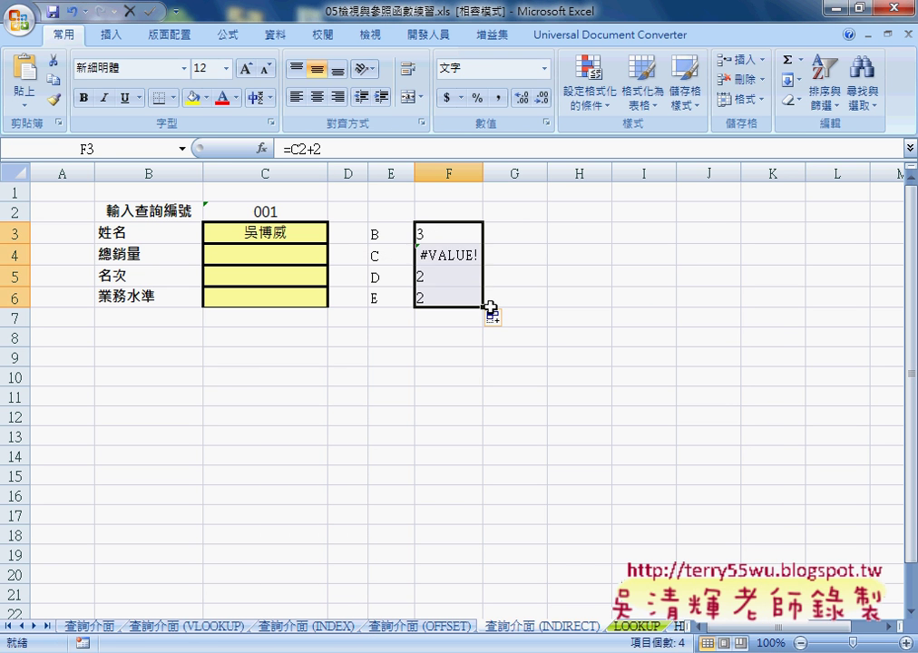
# - Lock F3's reference to row 2 so the formula reads =C$2+2
pyautogui.click(425, 235)
pyautogui.click(305, 148)
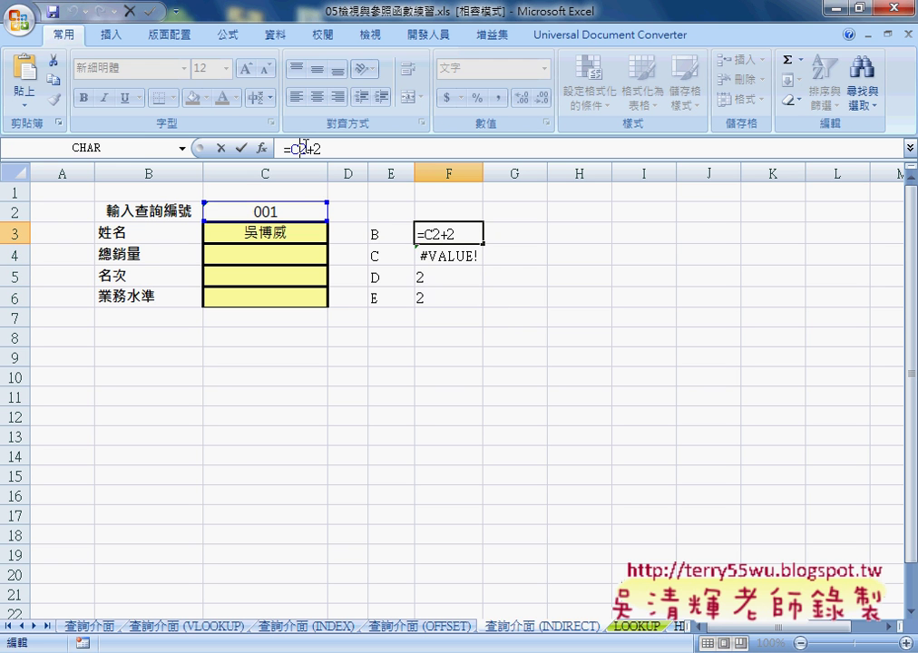
pyautogui.doubleClick(305, 148)
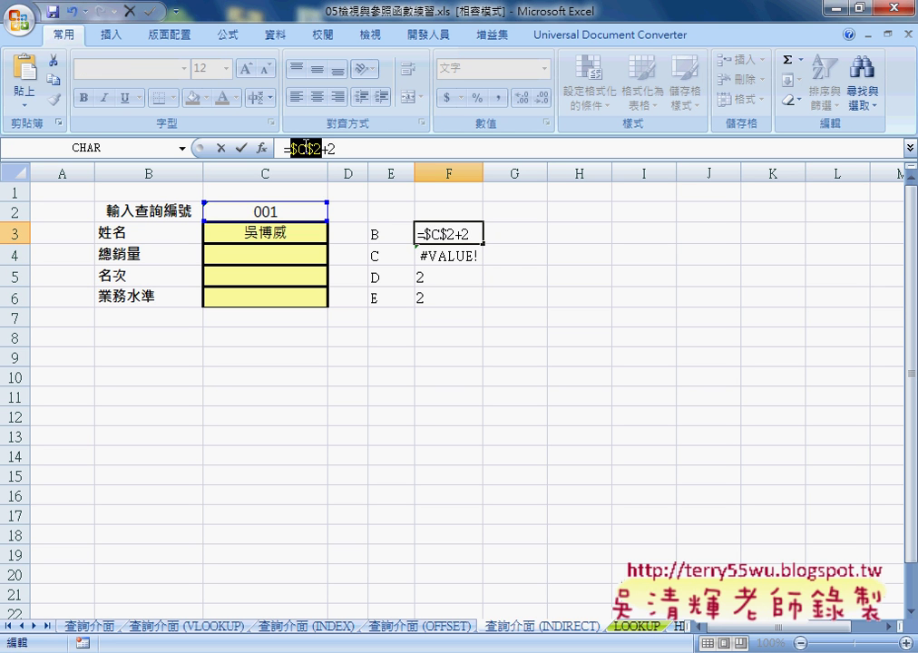
pyautogui.press('F4')
pyautogui.press('F4')
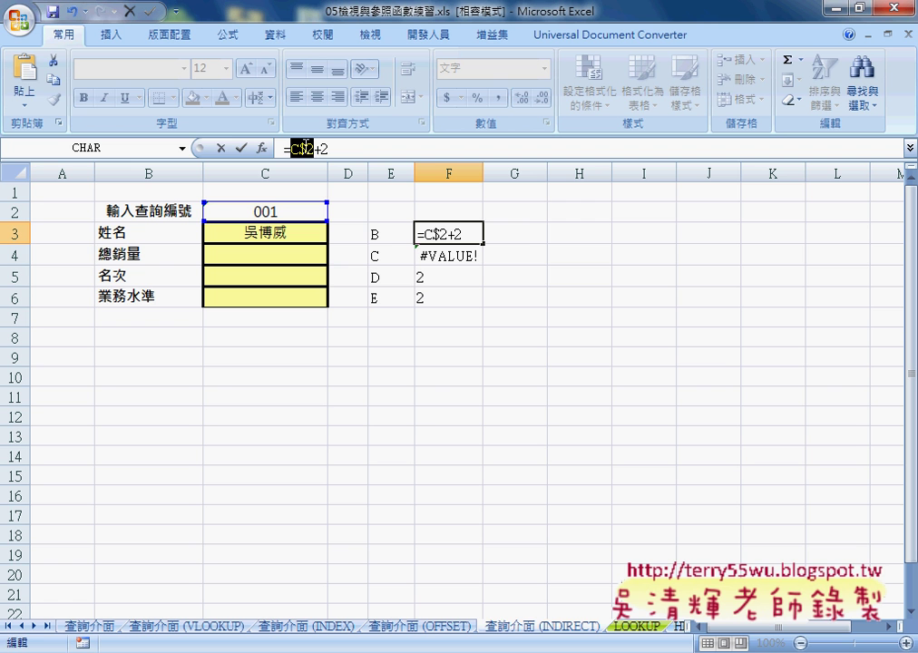
pyautogui.click(240, 148)
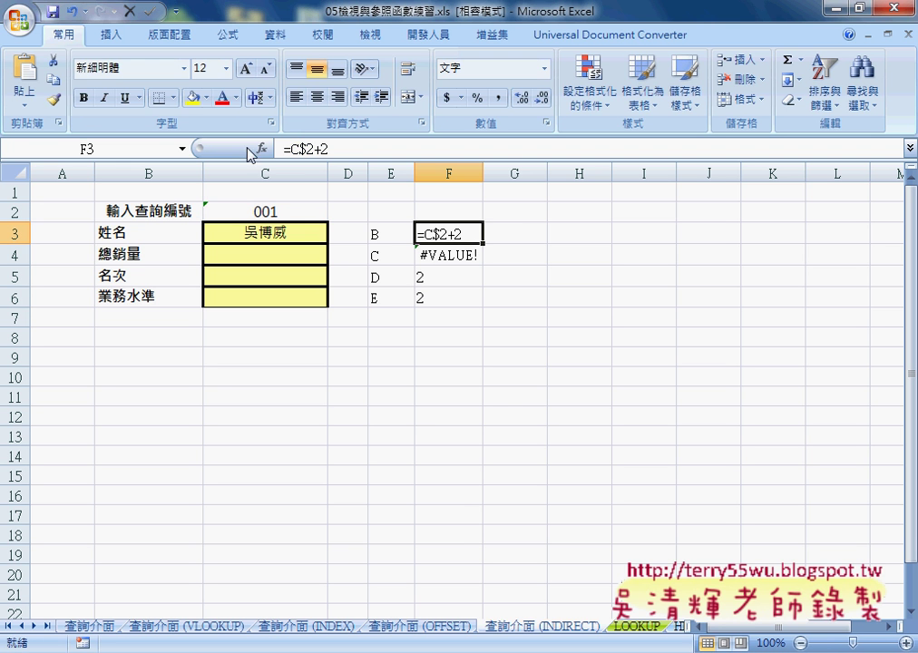
# - Change F3's format from Text to General, re-enter it to show 3, and fill to F6
pyautogui.rightClick(443, 234)
pyautogui.click(524, 472)
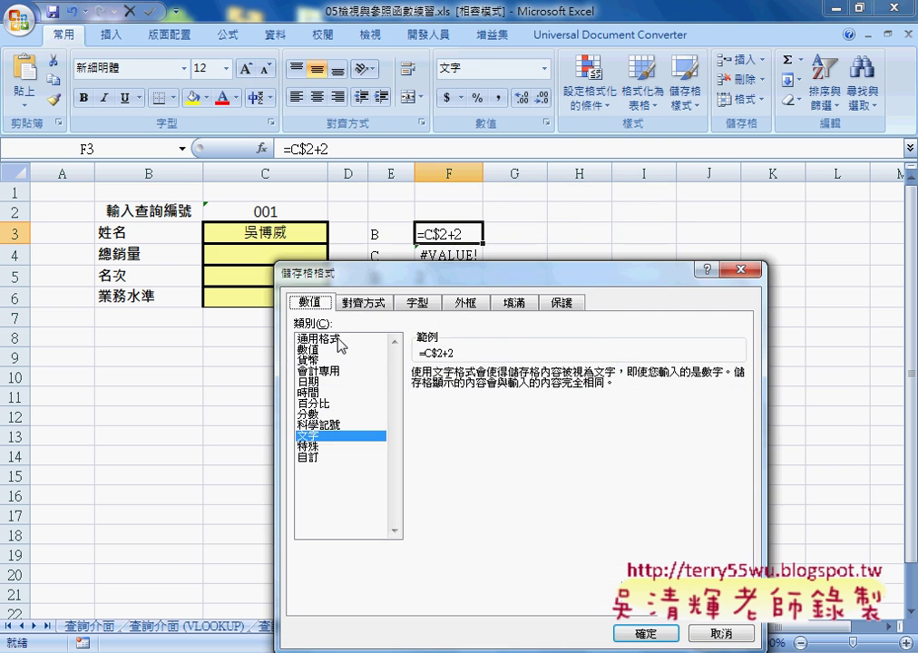
pyautogui.click(319, 335)
pyautogui.click(658, 579)
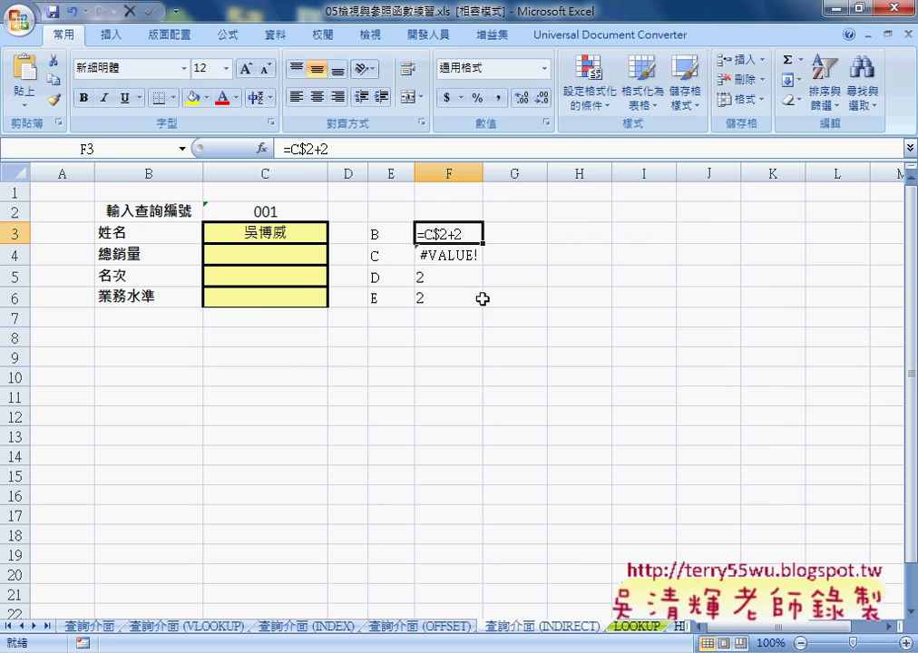
pyautogui.click(326, 148)
pyautogui.click(243, 148)
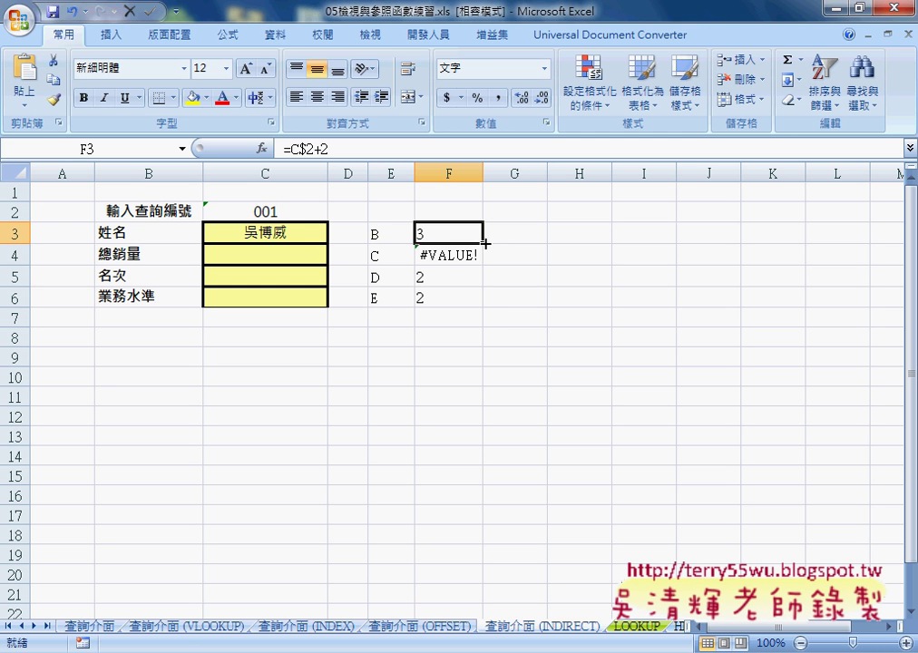
pyautogui.moveTo(482, 243); pyautogui.dragTo(483, 307)
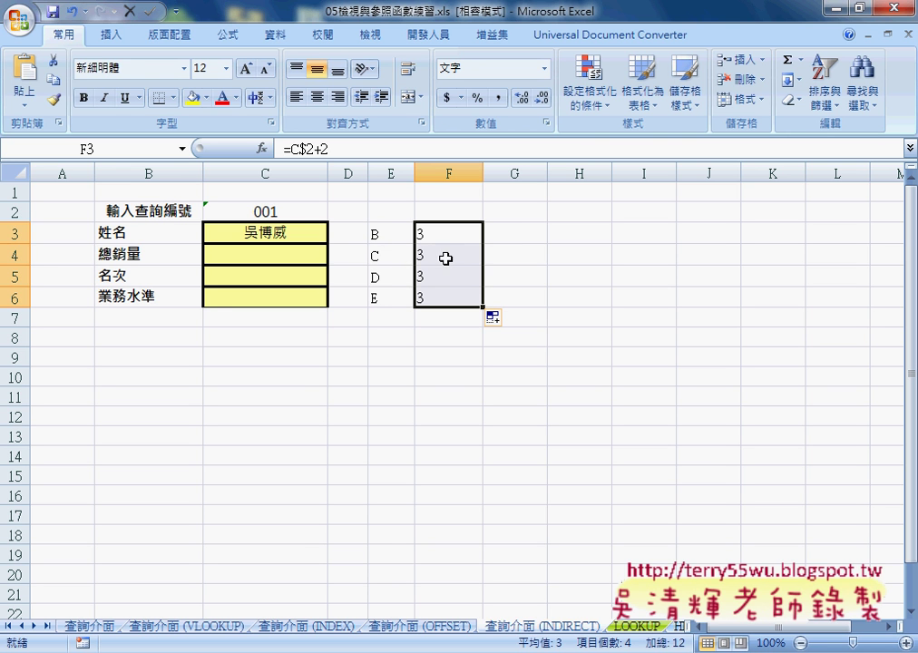
pyautogui.click(308, 215)
# - Pick 002, then 003 from C2's dropdown and review the C3, E3 and F3 formulas
pyautogui.click(335, 212)
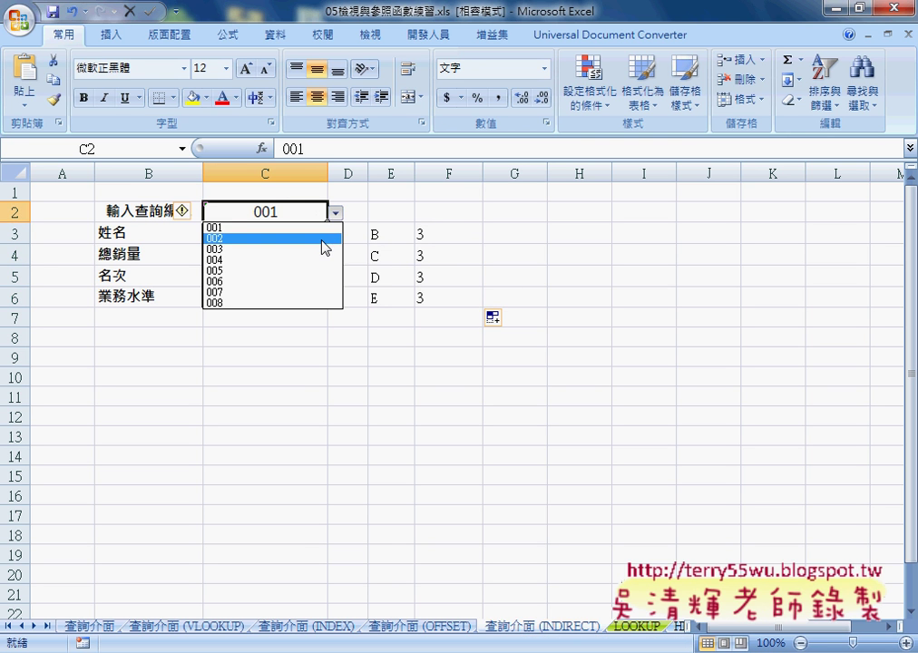
pyautogui.click(324, 238)
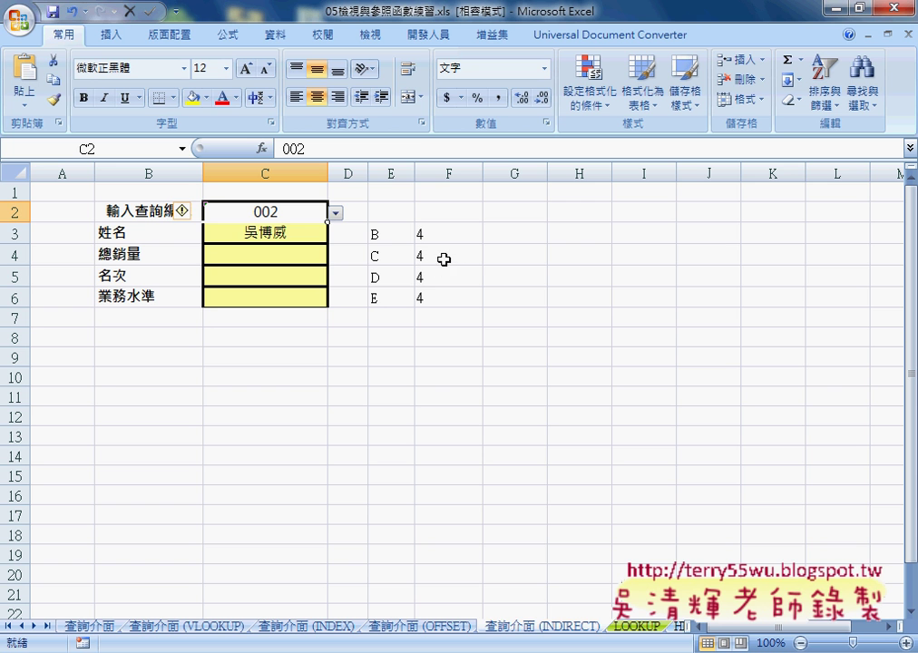
pyautogui.click(335, 213)
pyautogui.click(329, 251)
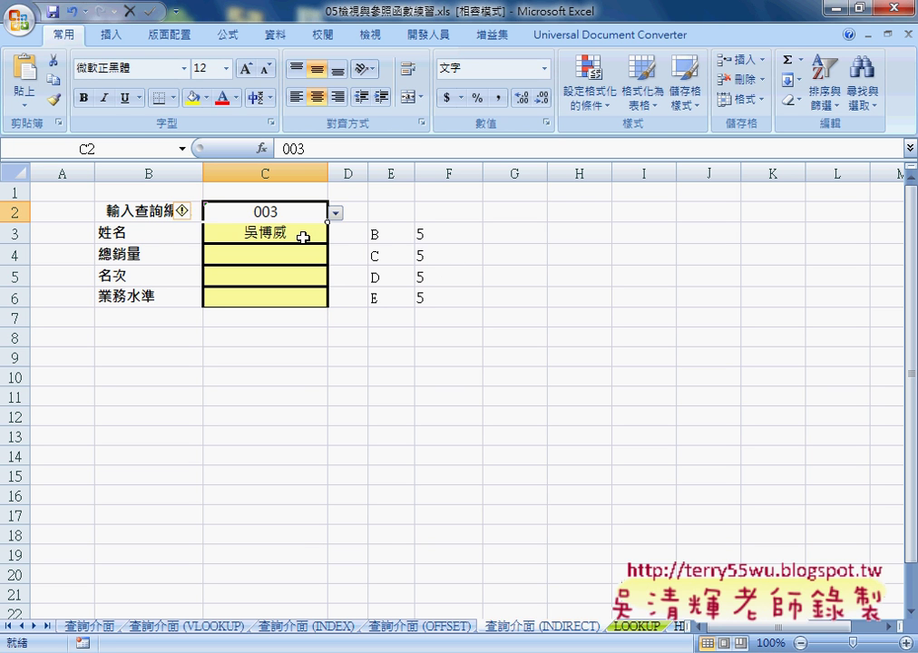
pyautogui.click(303, 236)
pyautogui.click(391, 234)
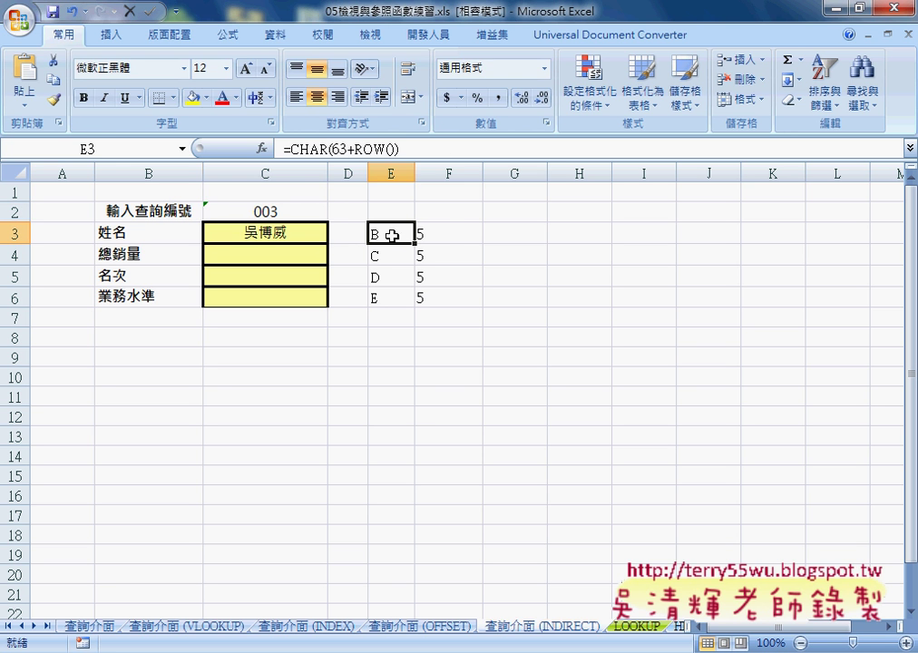
pyautogui.click(443, 235)
pyautogui.click(288, 233)
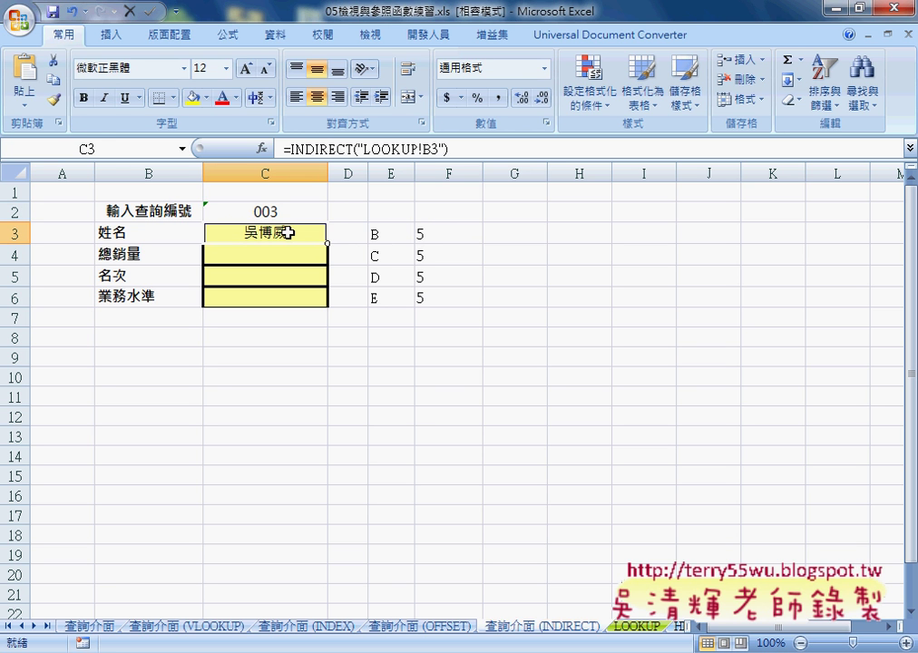
# - Copy the =CHAR(63+ROW()) text from E3's formula bar, leaving E3 unchanged
pyautogui.click(375, 234)
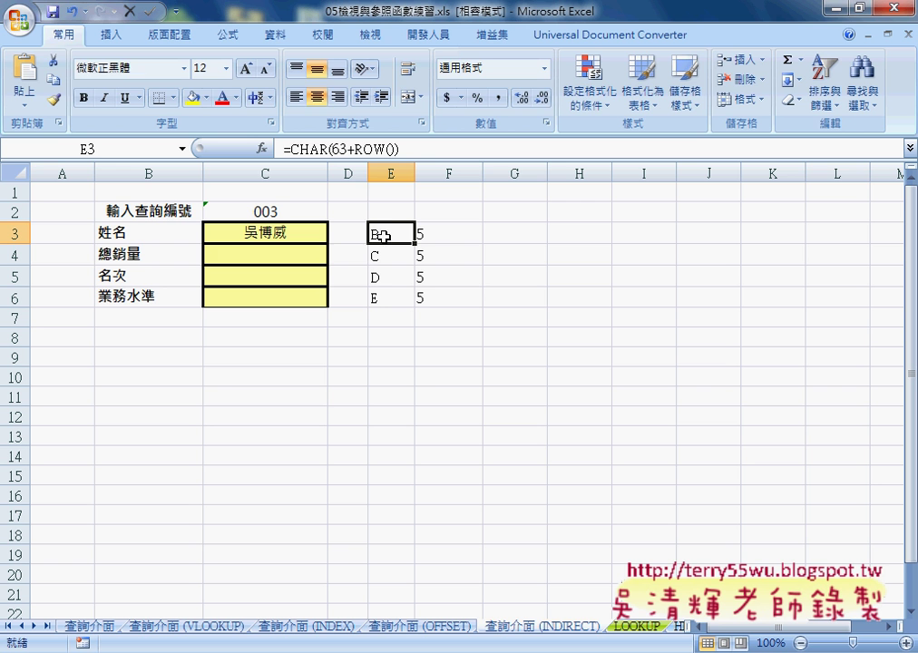
pyautogui.moveTo(291, 149); pyautogui.dragTo(392, 149)
pyautogui.rightClick(358, 149)
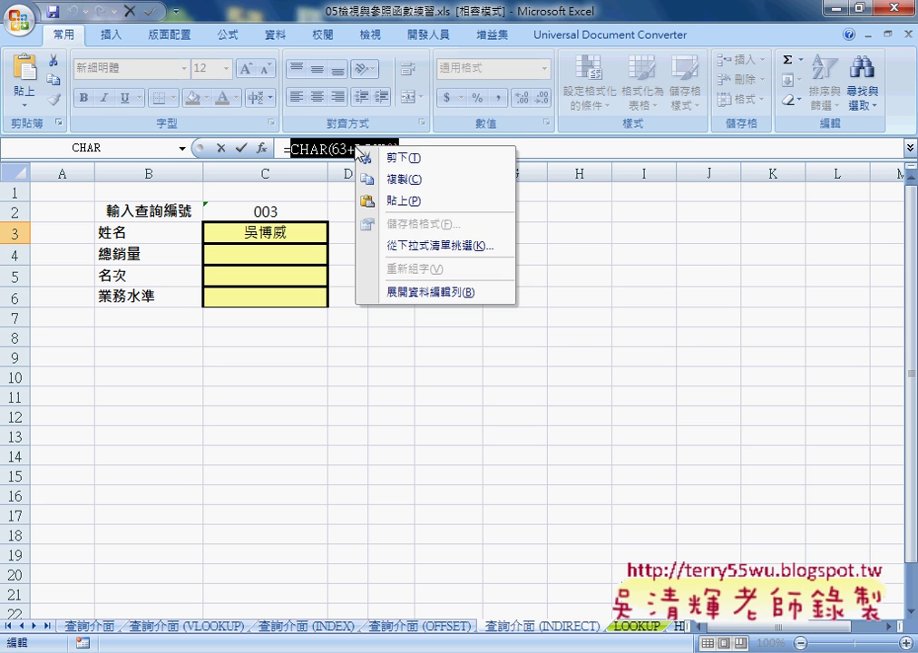
pyautogui.click(397, 178)
pyautogui.click(220, 148)
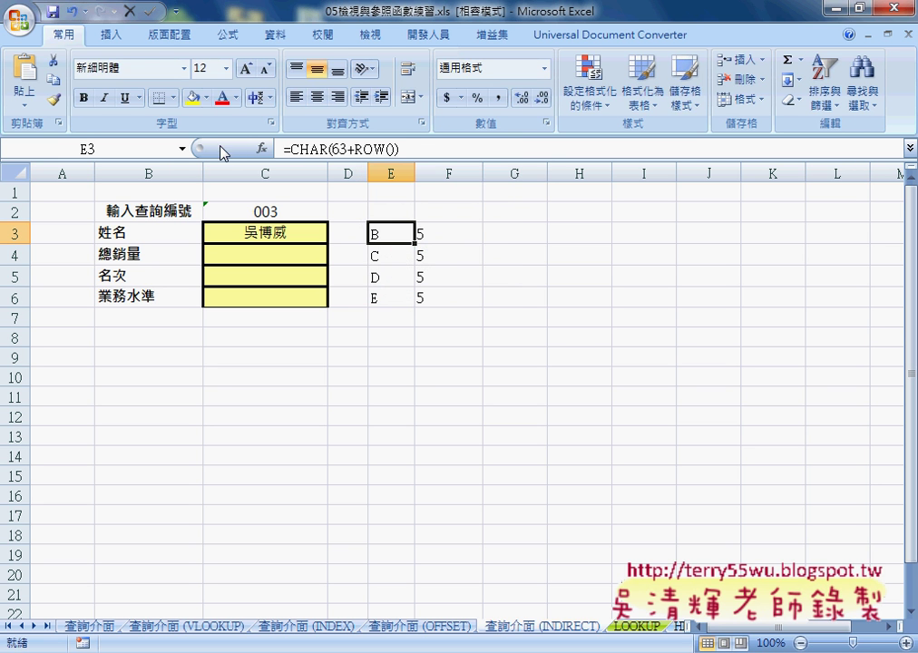
pyautogui.click(278, 232)
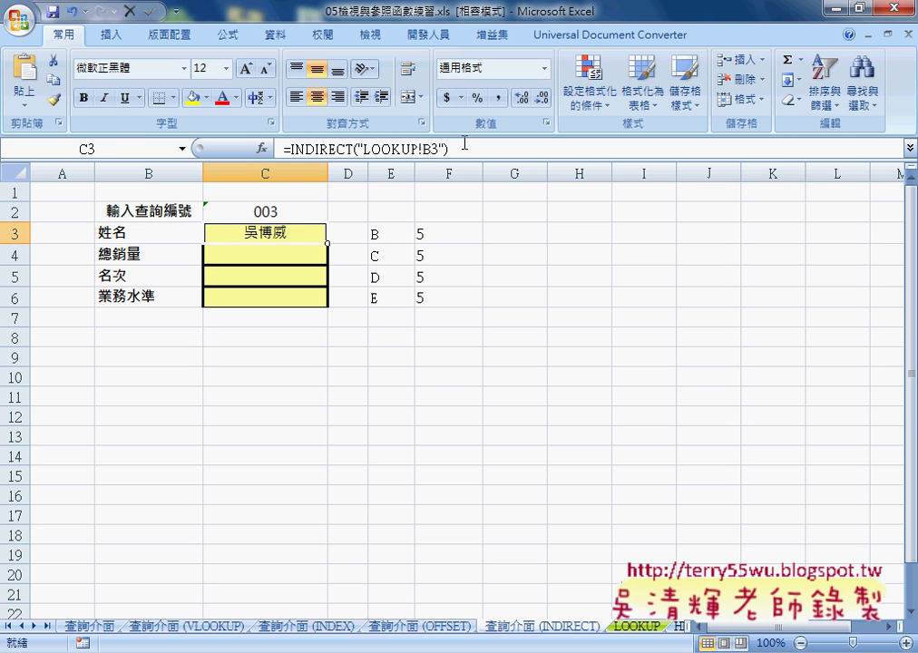
# - Replace the B in C3's "LOOKUP!B3" with "&CHAR(63+ROW())&" and commit the formula
pyautogui.moveTo(430, 148); pyautogui.dragTo(422, 148)
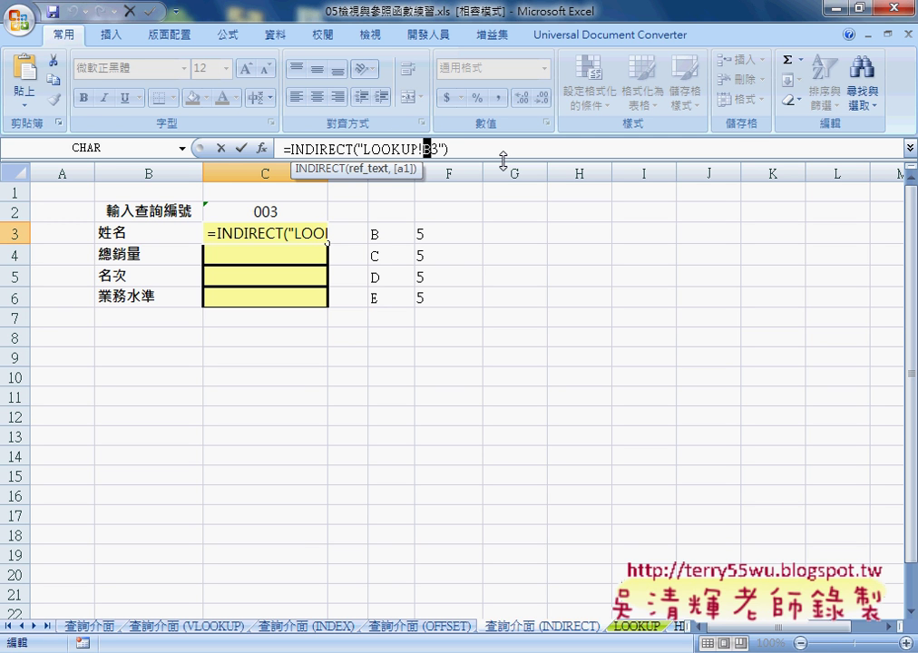
pyautogui.write('"')
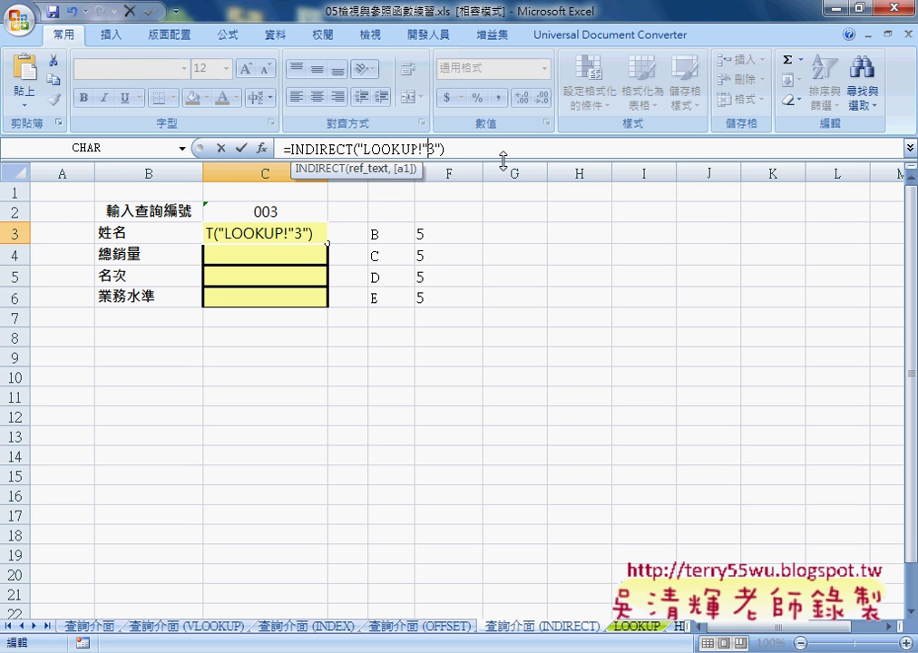
pyautogui.write('"')
pyautogui.write('&&')
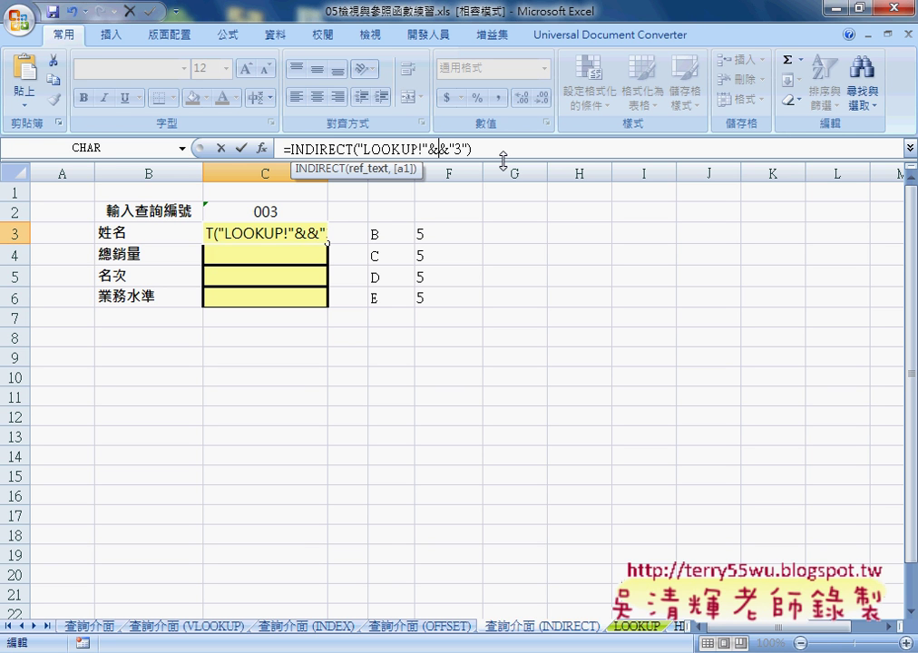
pyautogui.write('CHAR(63+ROW())')
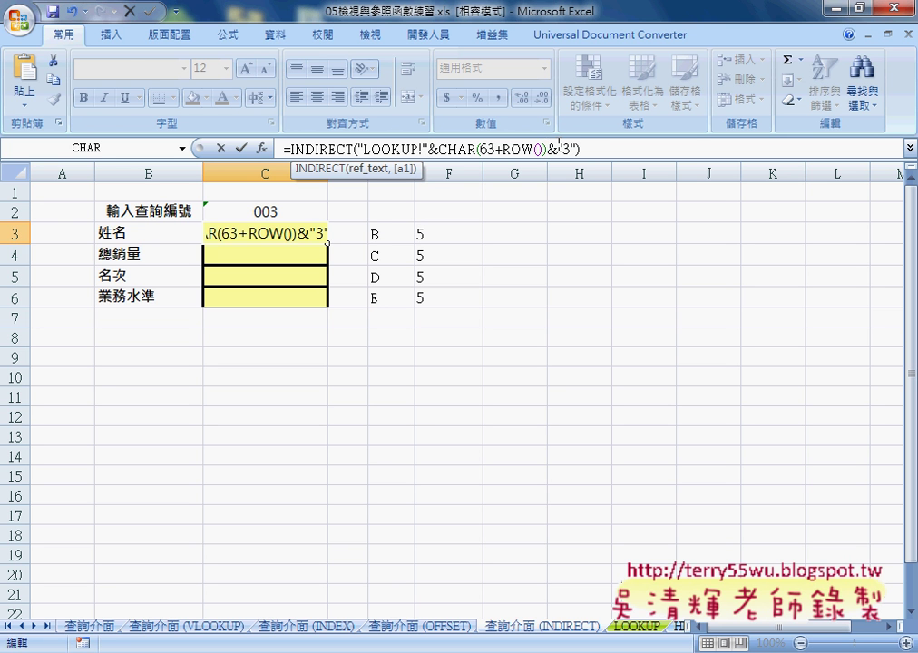
pyautogui.click(242, 147)
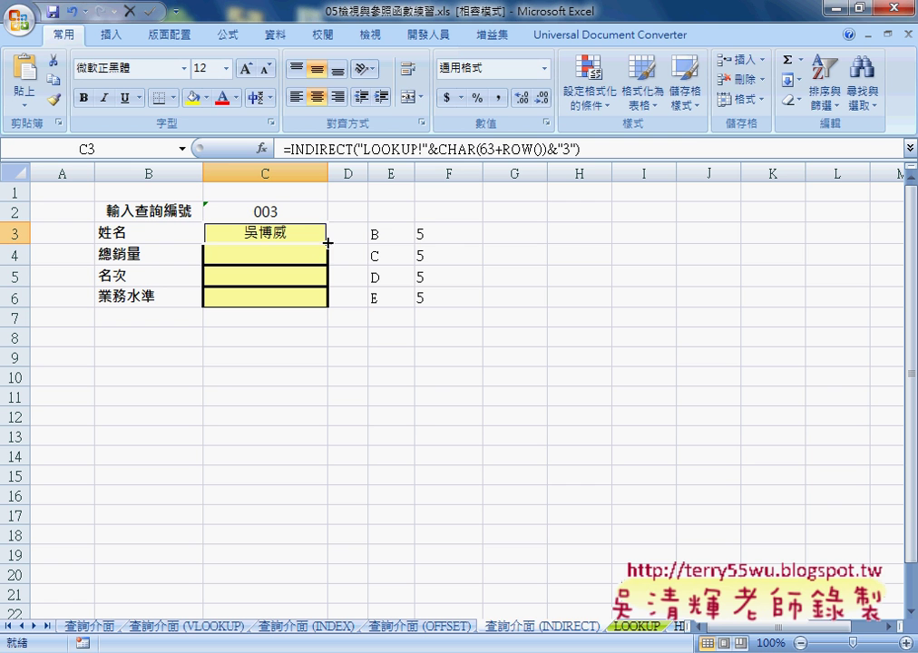
# - Copy the C$2+2 expression from F3's formula bar without editing F3
pyautogui.click(430, 236)
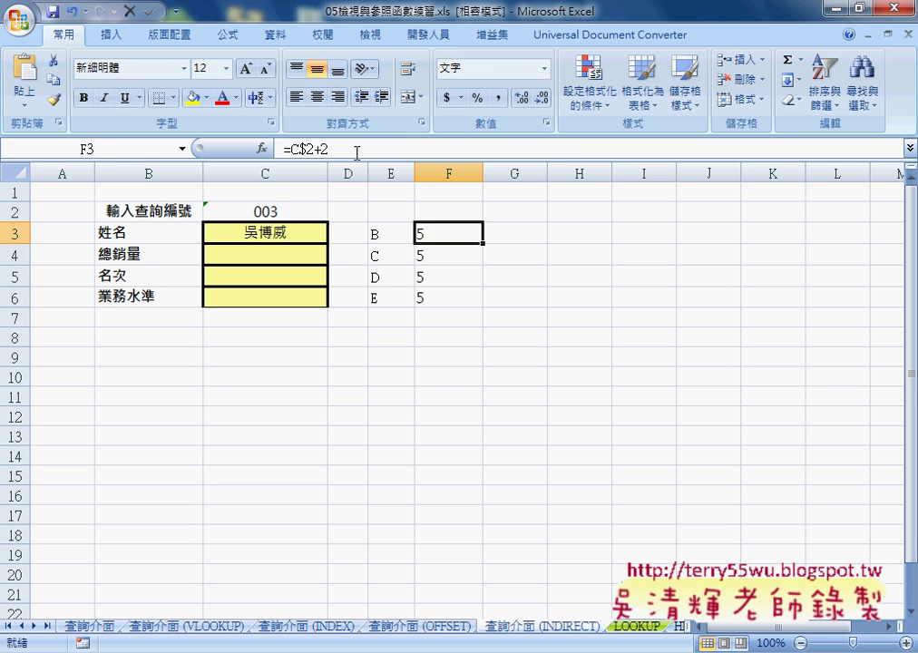
pyautogui.moveTo(355, 149); pyautogui.dragTo(294, 149)
pyautogui.rightClick(299, 150)
pyautogui.click(340, 185)
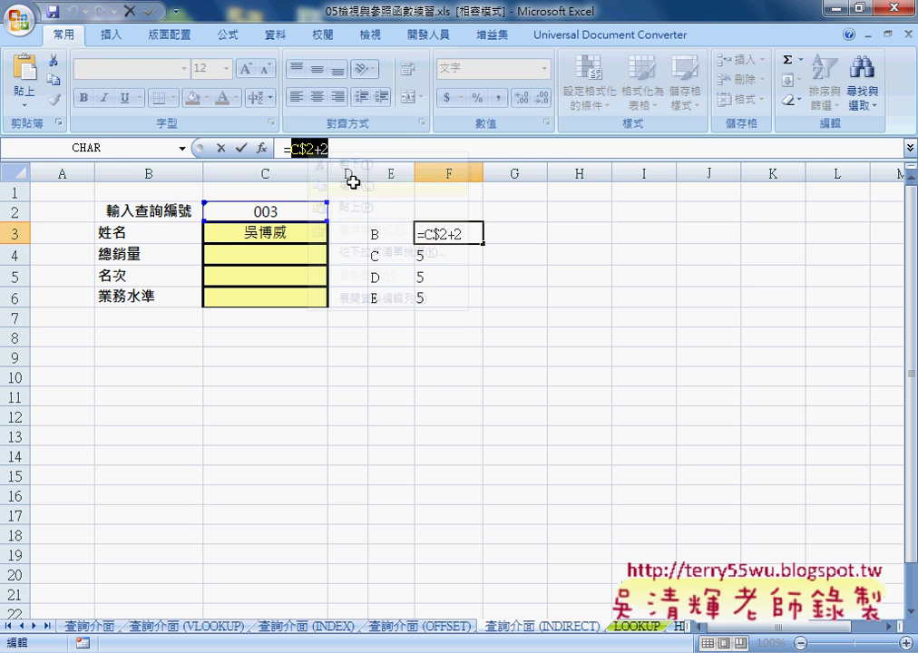
pyautogui.click(222, 148)
# - Replace the fixed row 3 in C3's formula with C$2+2 and fill it down to C6
pyautogui.click(292, 232)
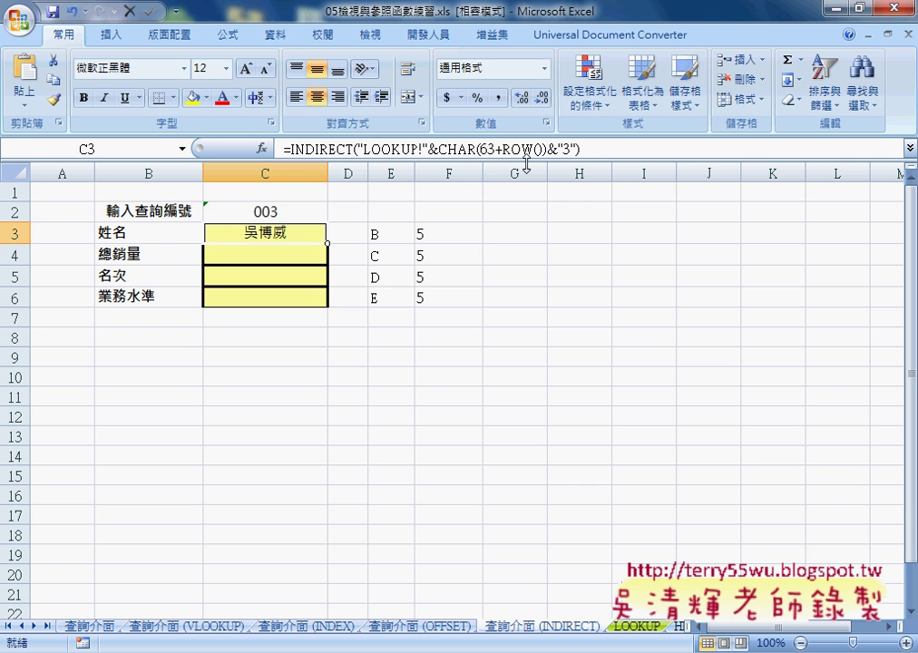
pyautogui.click(560, 147)
pyautogui.moveTo(558, 147); pyautogui.dragTo(579, 147)
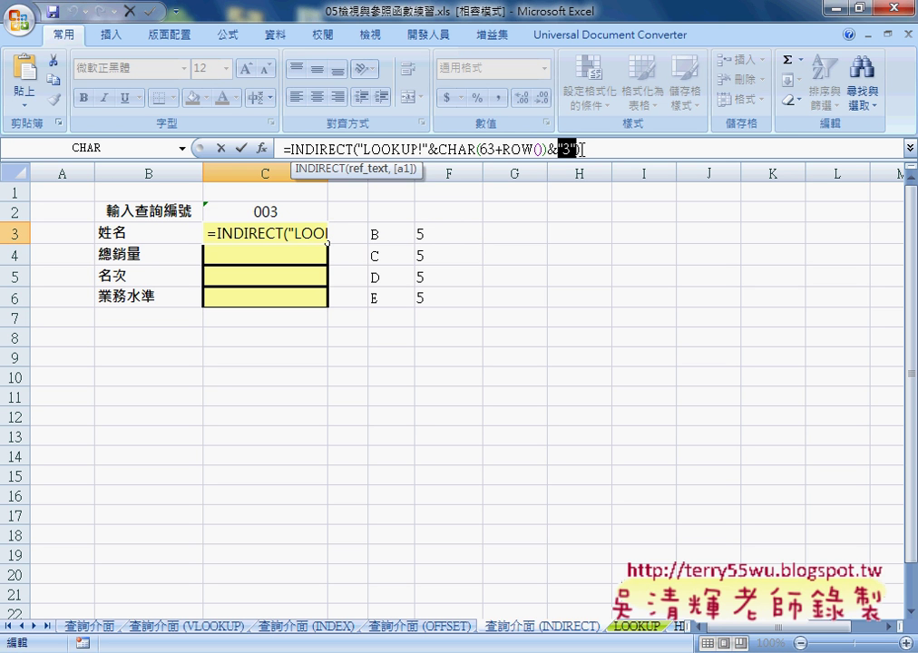
pyautogui.press('Delete')
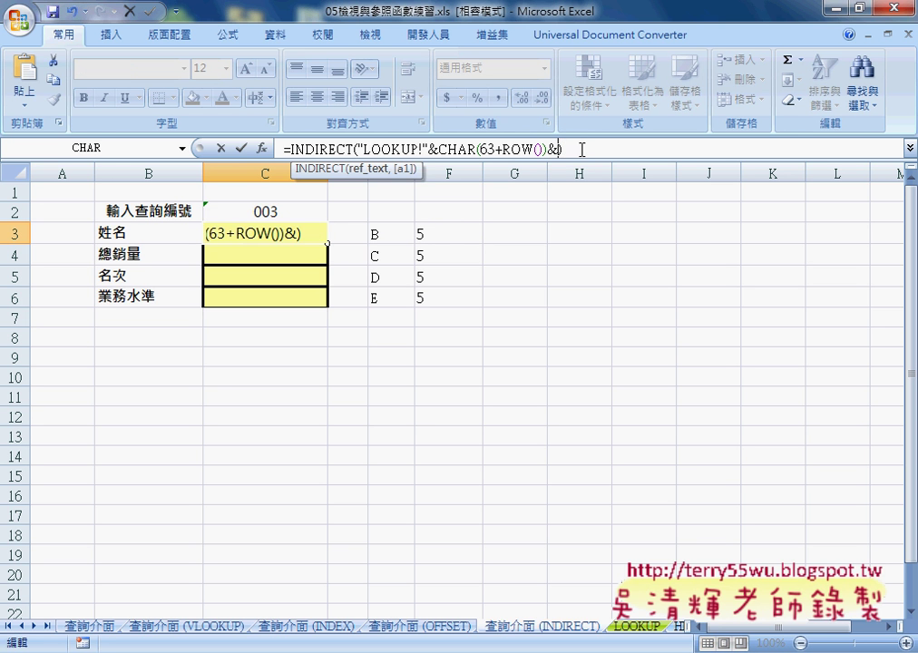
pyautogui.write('C$2+2')
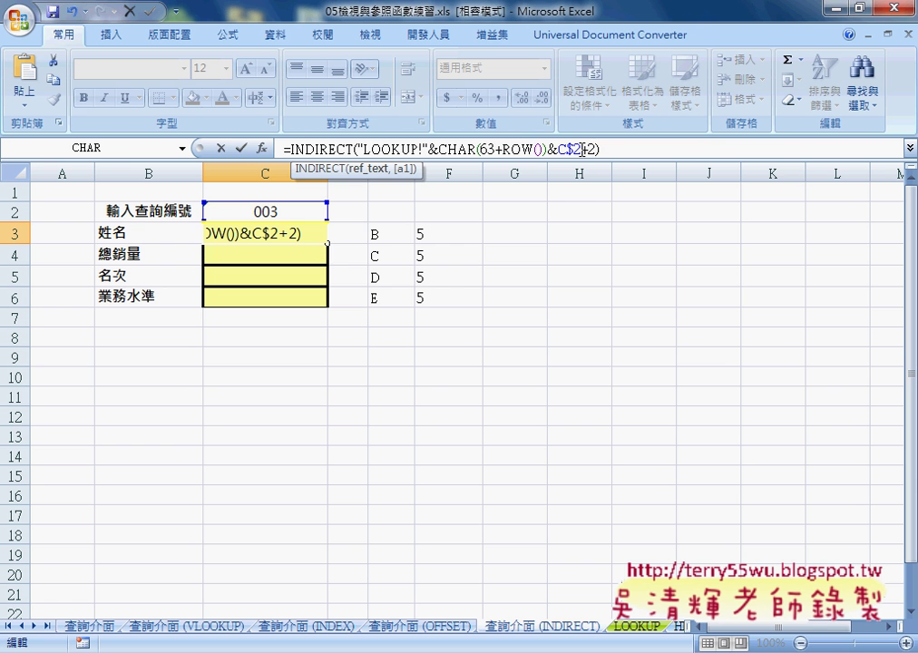
pyautogui.click(243, 155)
pyautogui.moveTo(328, 243); pyautogui.dragTo(327, 298)
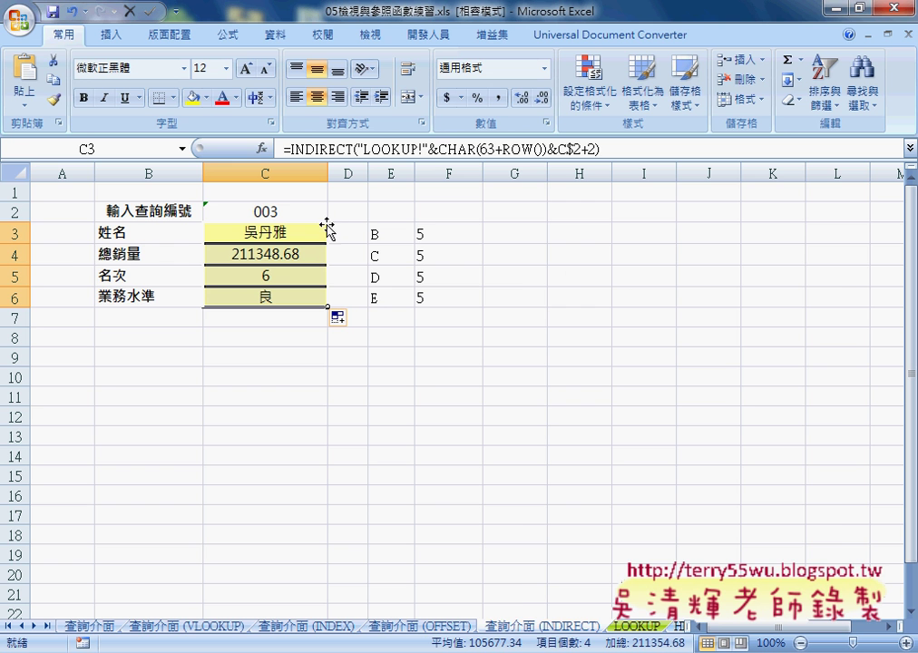
pyautogui.click(635, 628)
# - Highlight record 003's row A5:E5 on the LOOKUP sheet for comparison
pyautogui.click(67, 270)
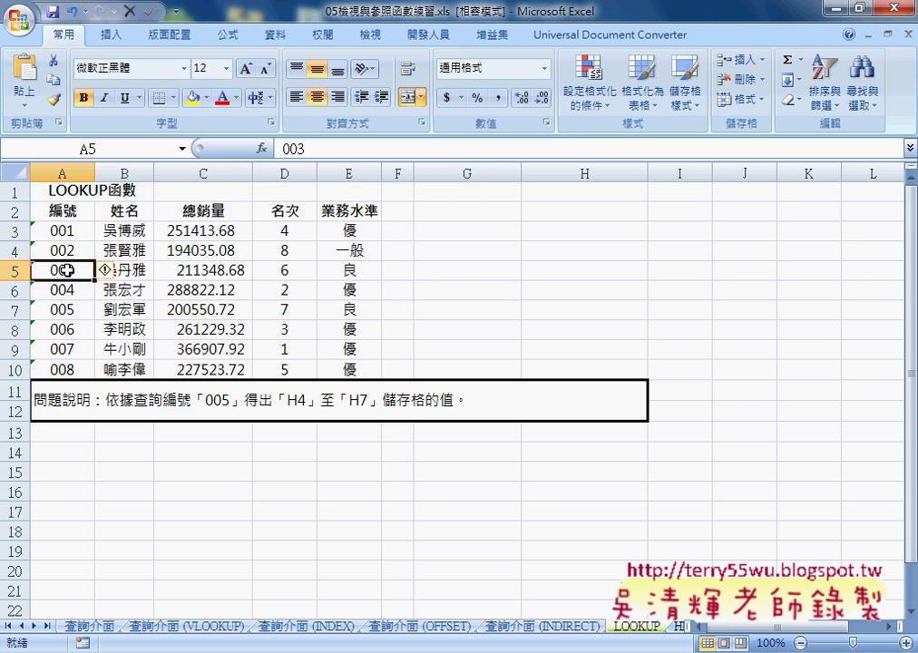
pyautogui.moveTo(66, 270); pyautogui.dragTo(348, 270)
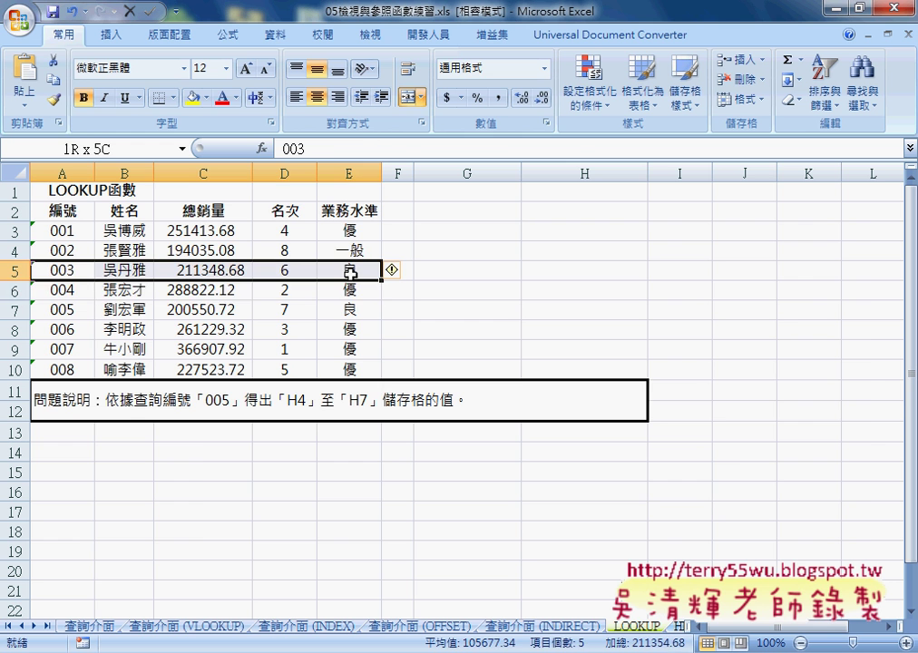
pyautogui.click(543, 626)
# - Pick lookup number 005, then 007 from C2's dropdown and select C3
pyautogui.click(317, 211)
pyautogui.click(337, 214)
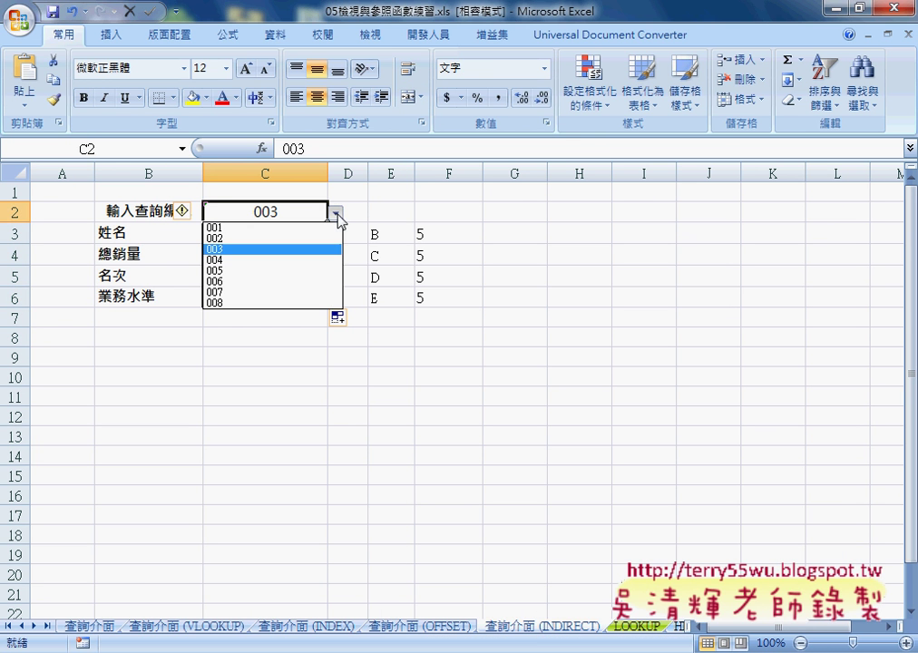
pyautogui.click(322, 271)
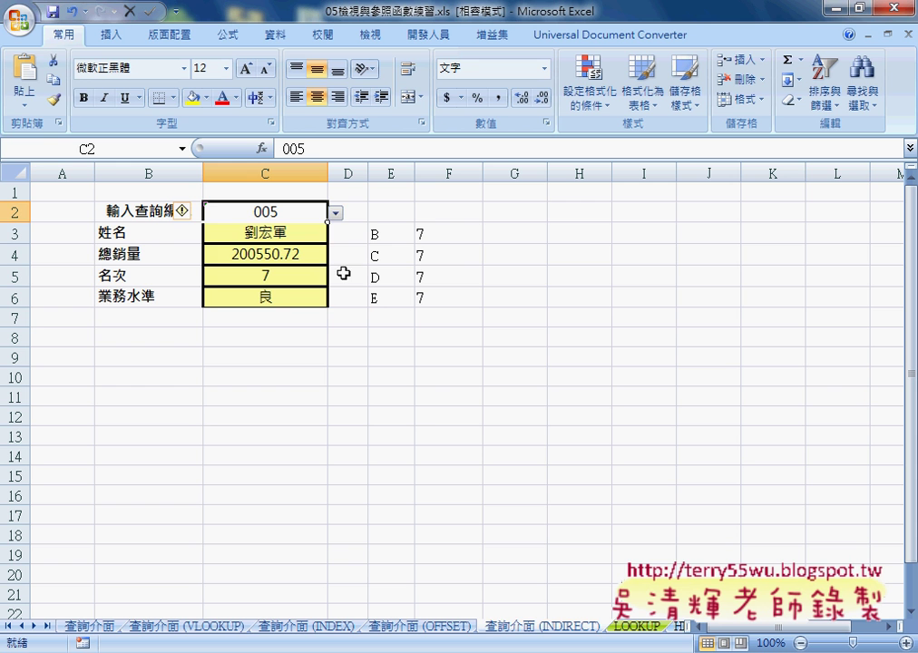
pyautogui.click(335, 212)
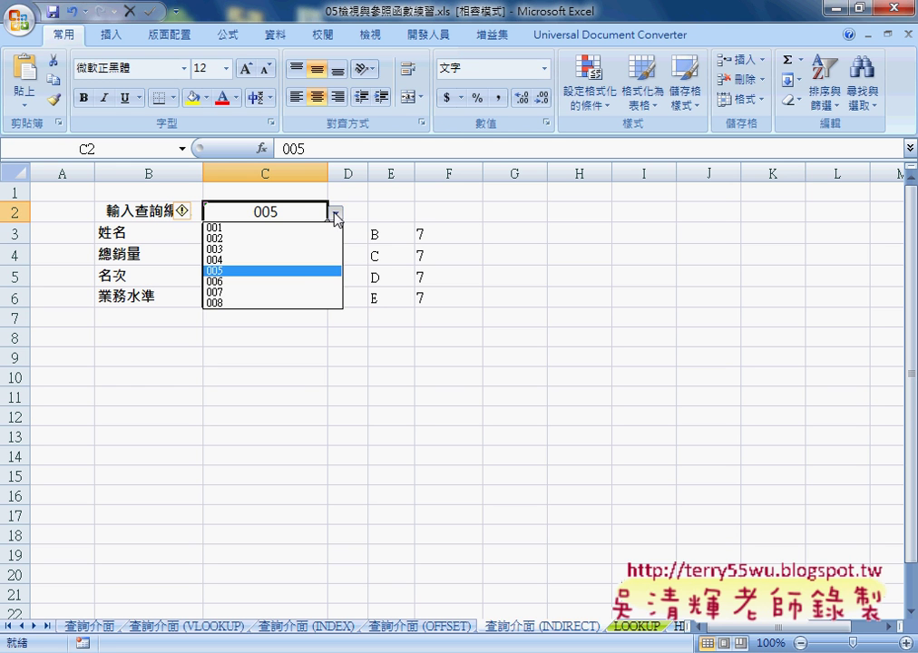
pyautogui.click(298, 293)
pyautogui.click(285, 233)
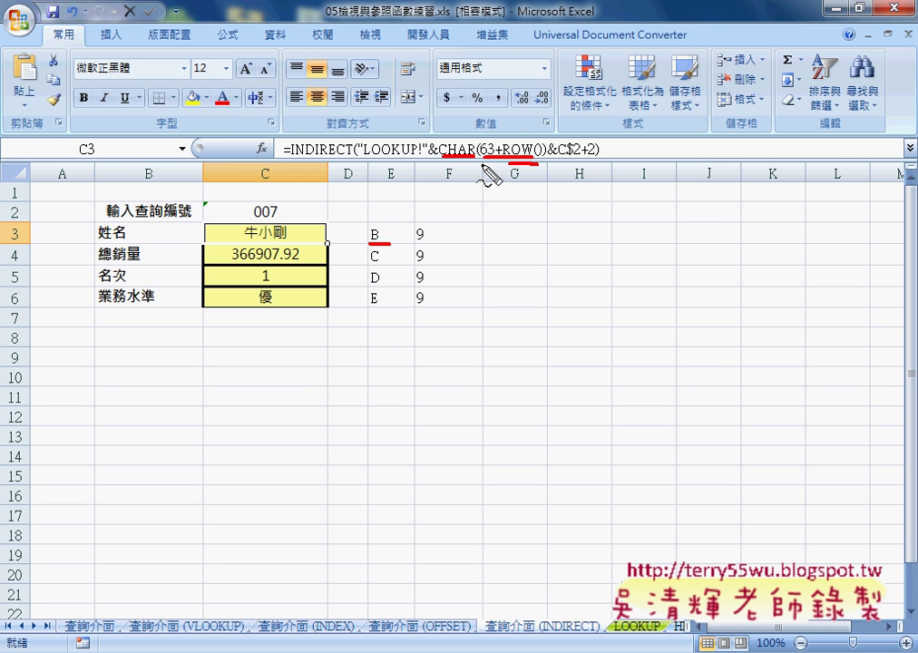
# - Mark the formula's 63 and C$2+2, row 3, E6, F3's 9 and lookup number 007 with the pen
pyautogui.moveTo(482, 164); pyautogui.dragTo(497, 164)
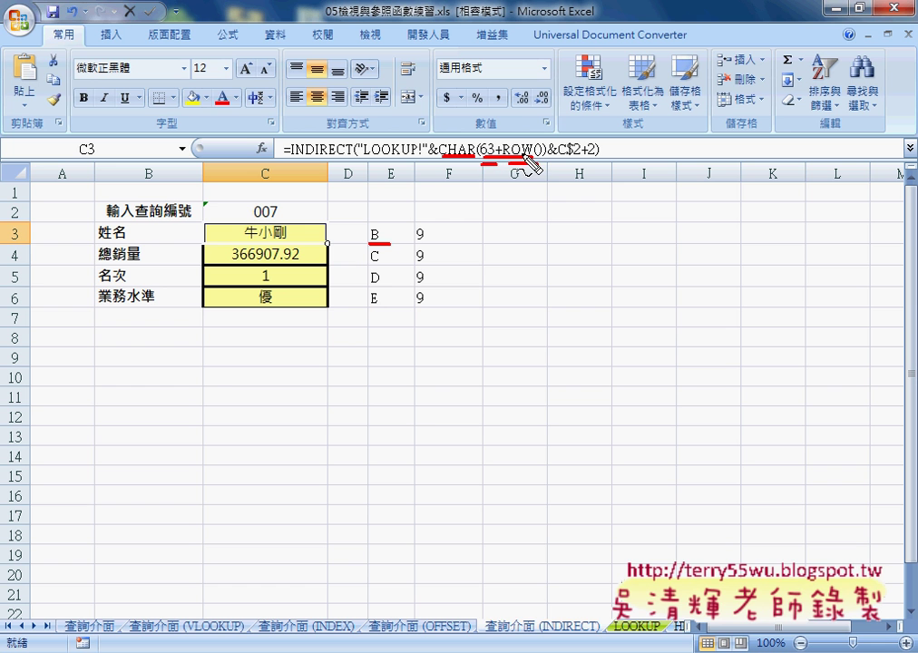
pyautogui.moveTo(24, 238); pyautogui.dragTo(25, 227)
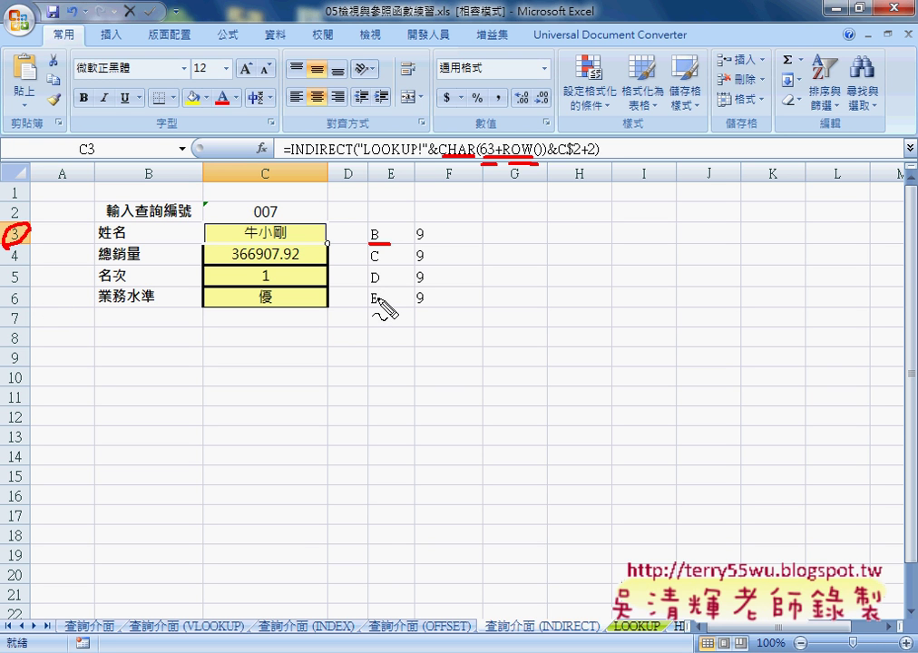
pyautogui.moveTo(370, 309); pyautogui.dragTo(381, 309)
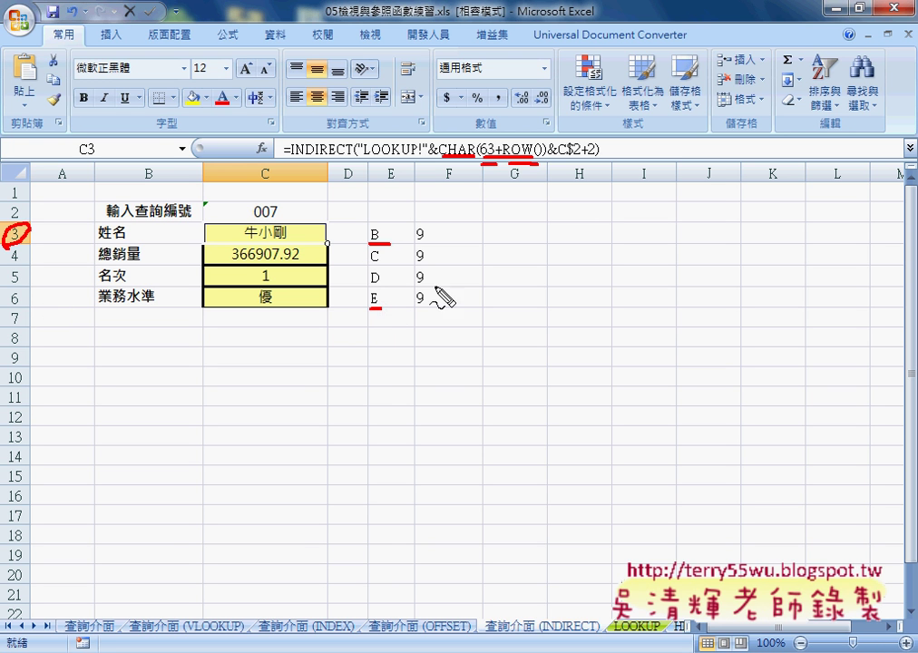
pyautogui.moveTo(416, 241); pyautogui.dragTo(435, 242)
pyautogui.moveTo(560, 156); pyautogui.dragTo(600, 155)
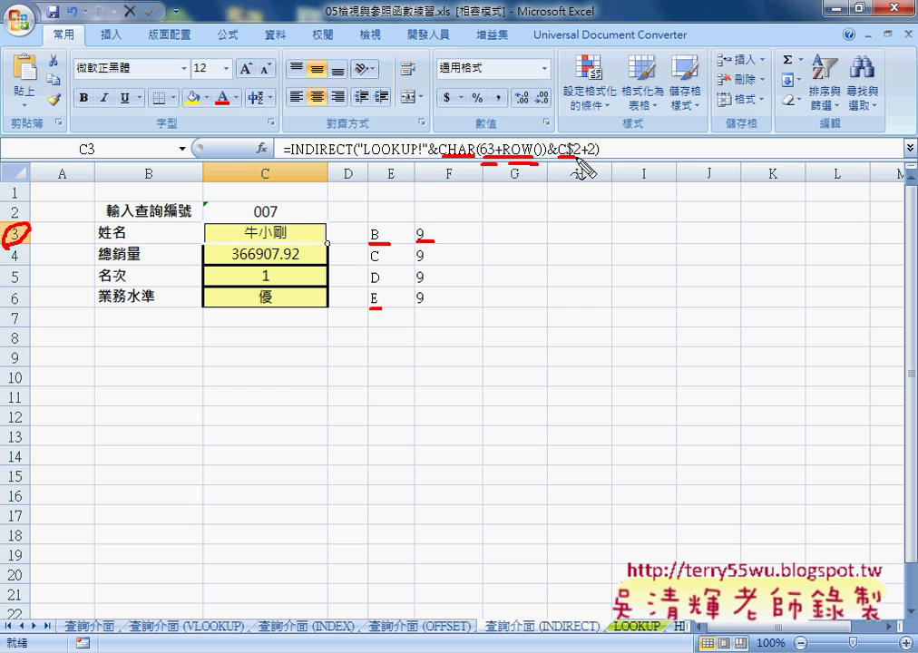
pyautogui.moveTo(257, 201)
pyautogui.mouseDown()
pyautogui.moveTo(284, 201)
pyautogui.moveTo(315, 216)
pyautogui.moveTo(302, 229)
pyautogui.moveTo(334, 220)
pyautogui.moveTo(432, 232)
pyautogui.mouseUp()
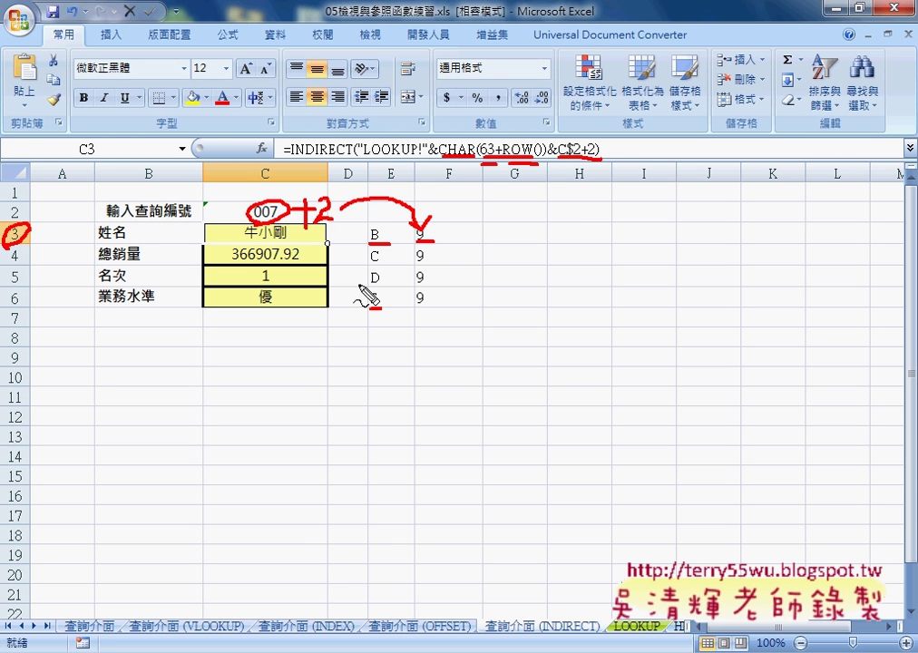
# - Clear the pen ink and bring up the 程式碼 notes in Google Docs
pyautogui.press('Escape')
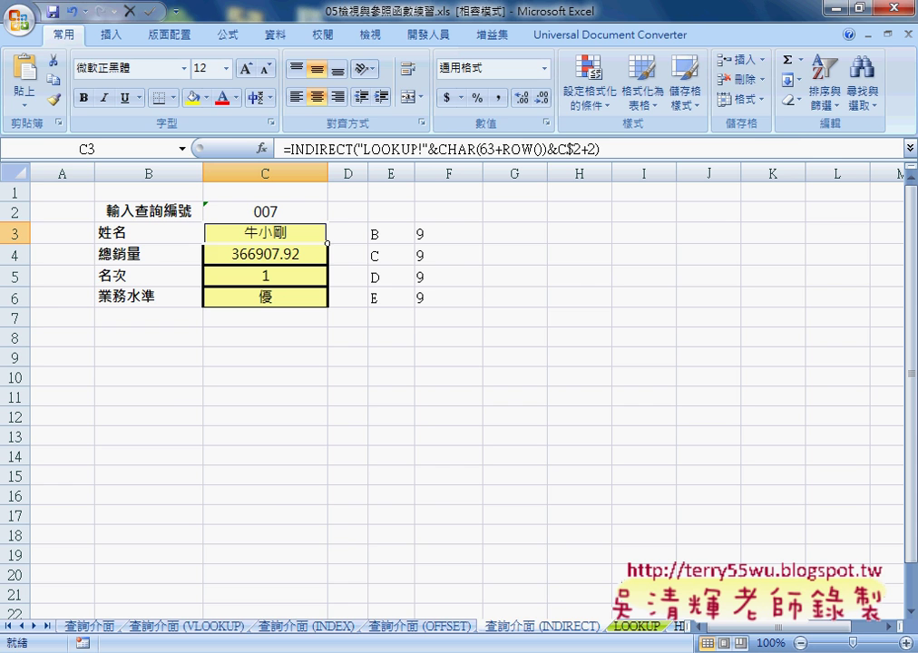
pyautogui.moveTo(381, 637)
pyautogui.click(382, 575)
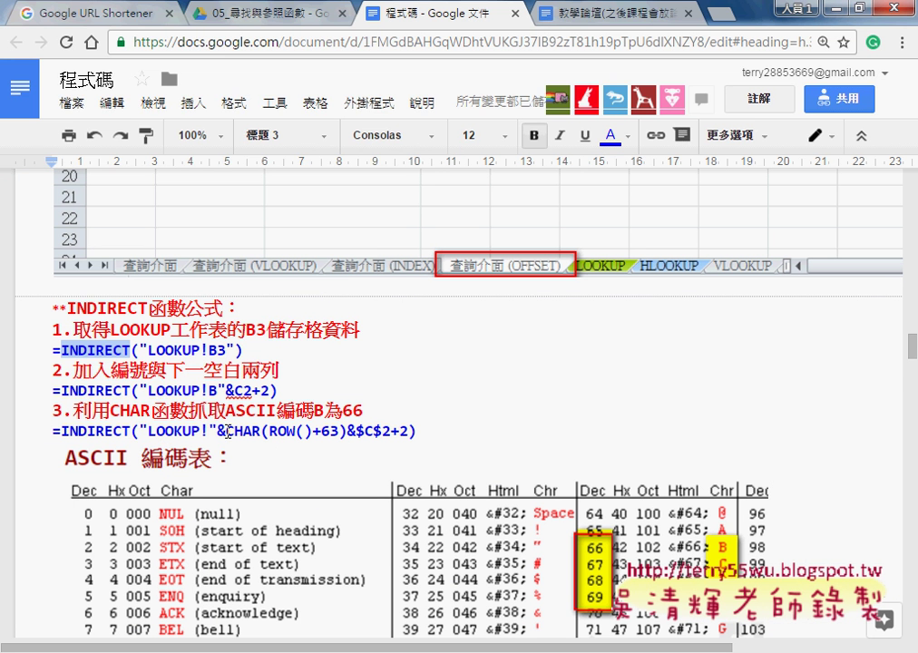
# - Highlight the final INDIRECT formula line, then scroll down to the 查詢 macro code under 四、用VBA查詢資料
pyautogui.moveTo(53, 426); pyautogui.dragTo(418, 431)
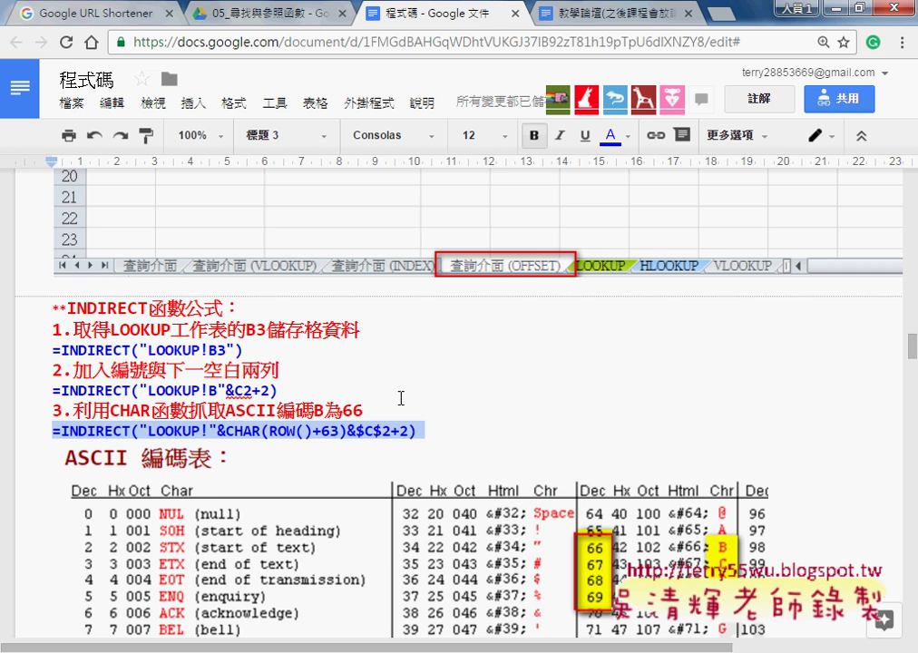
pyautogui.scroll(-5, 400, 398)
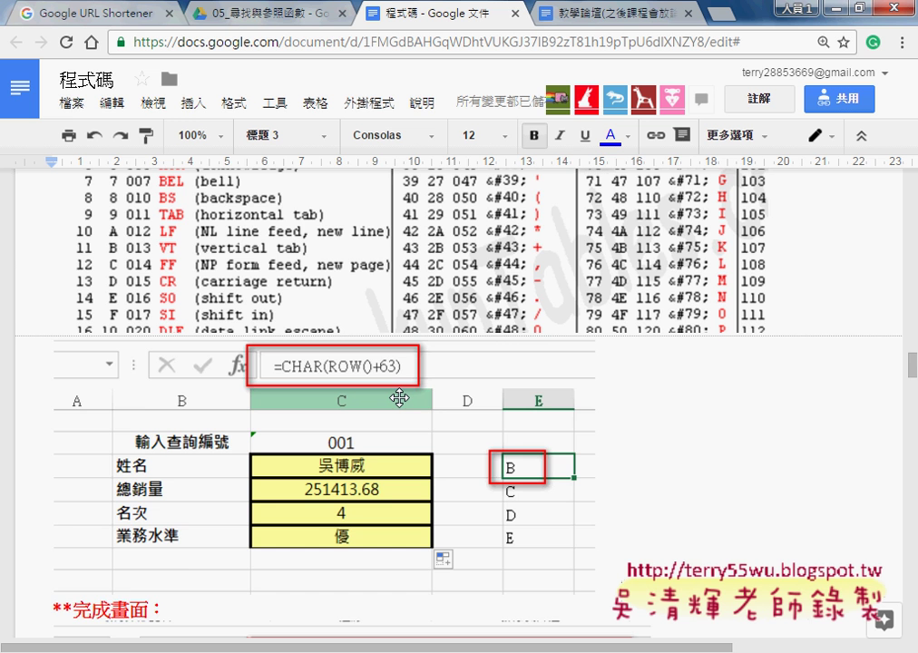
pyautogui.scroll(-1, 400, 397)
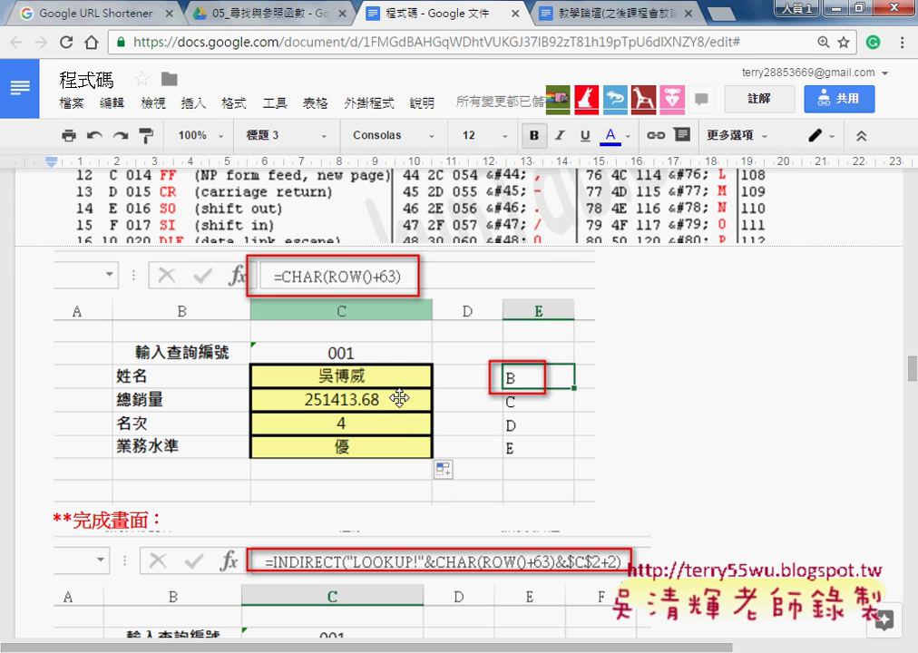
pyautogui.scroll(-2, 400, 397)
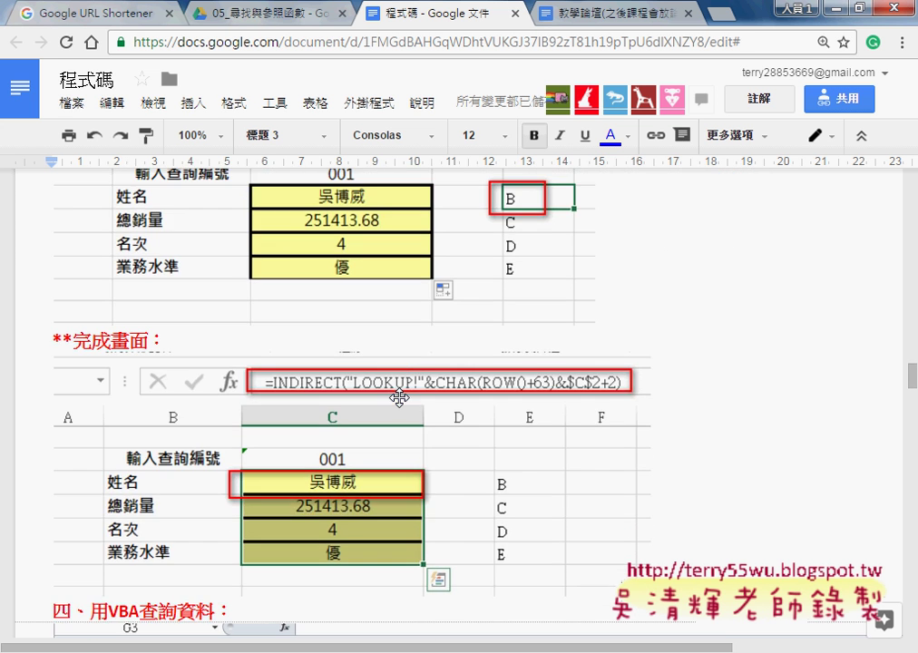
pyautogui.scroll(-1, 401, 397)
pyautogui.scroll(-2, 400, 397)
pyautogui.scroll(-1, 400, 397)
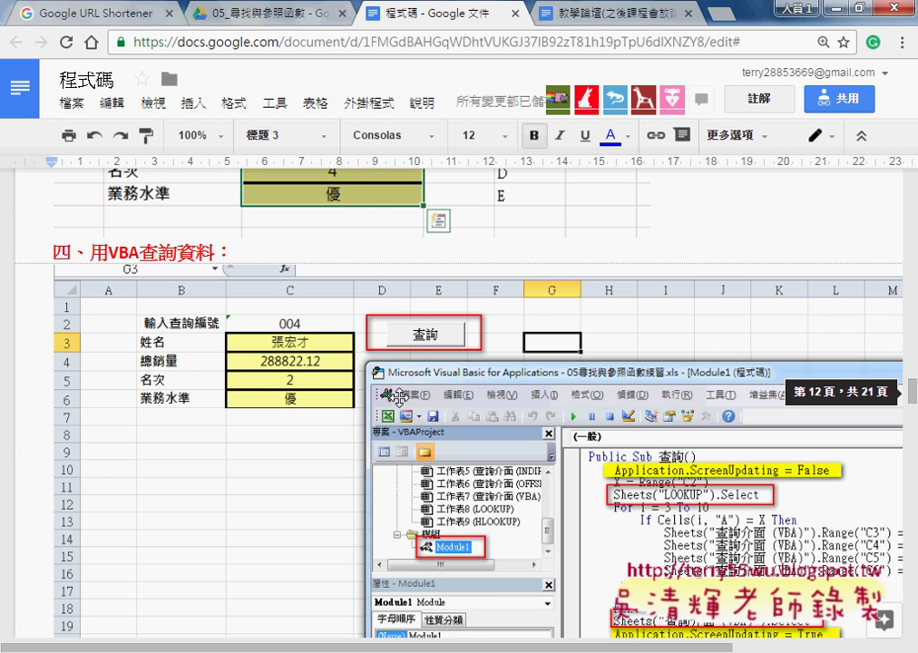
pyautogui.scroll(-1, 401, 397)
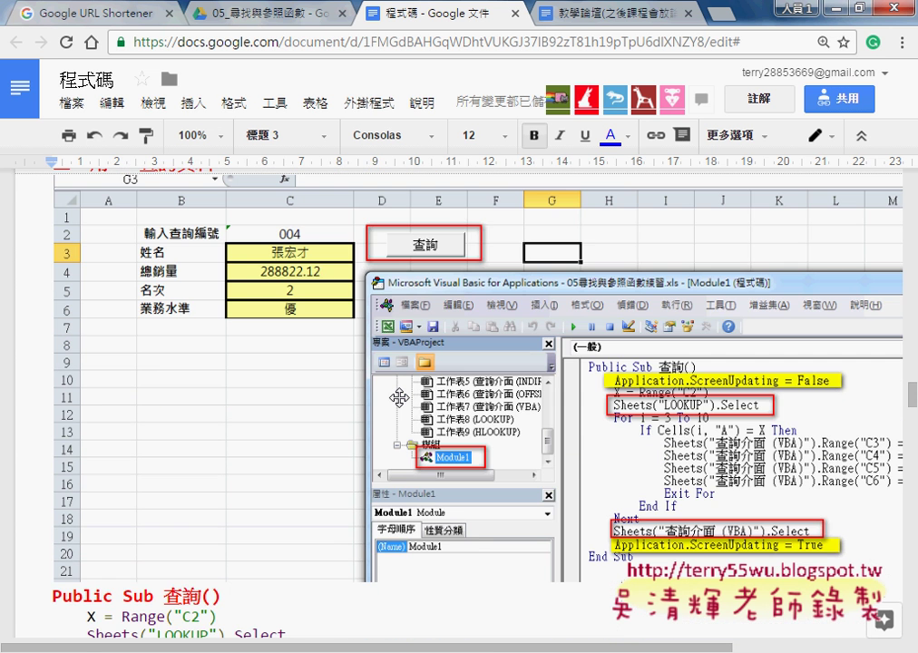